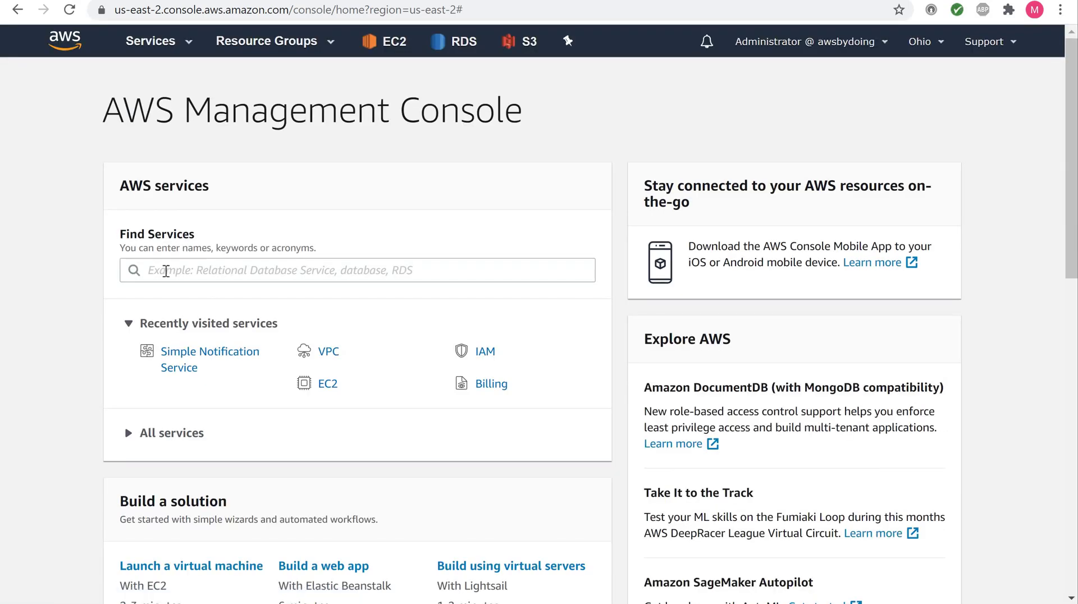
- Find the OpsWorks service in the AWS console and go to OpsWorks Stacks
{"action": "left_click", "coordinate": [167, 272]}
{"action": "type", "text": "opswork"}
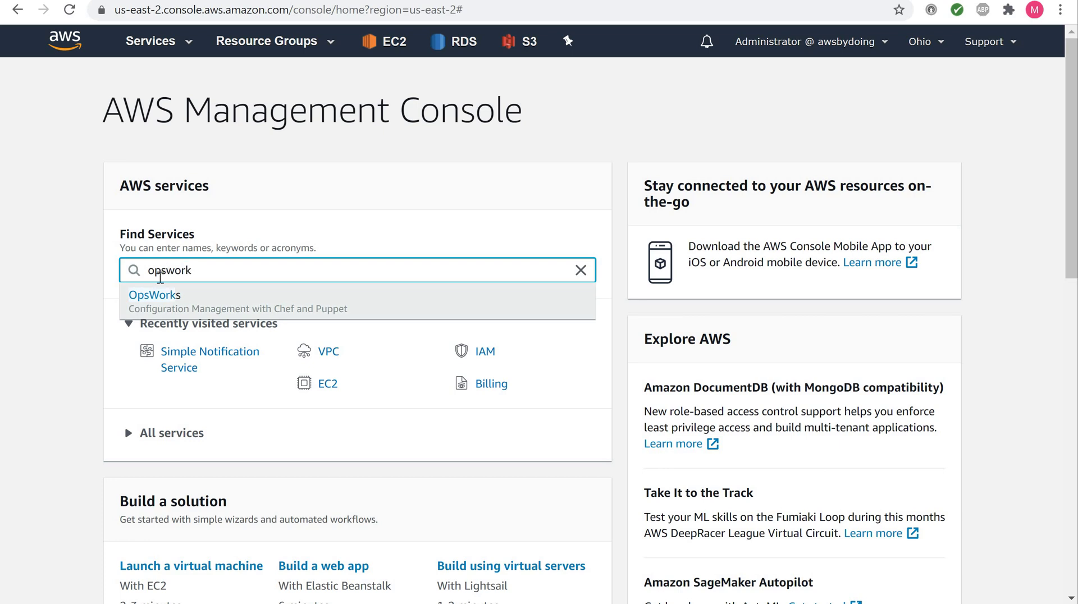
{"action": "left_click", "coordinate": [164, 302]}
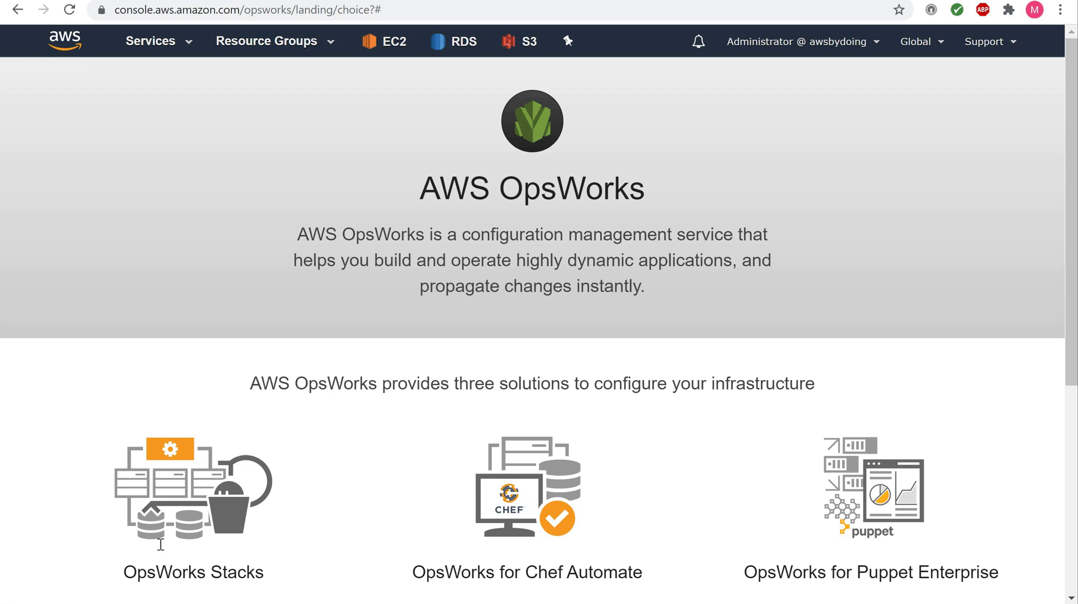
{"action": "scroll", "coordinate": [160, 421], "scroll_direction": "down", "scroll_amount": 4}
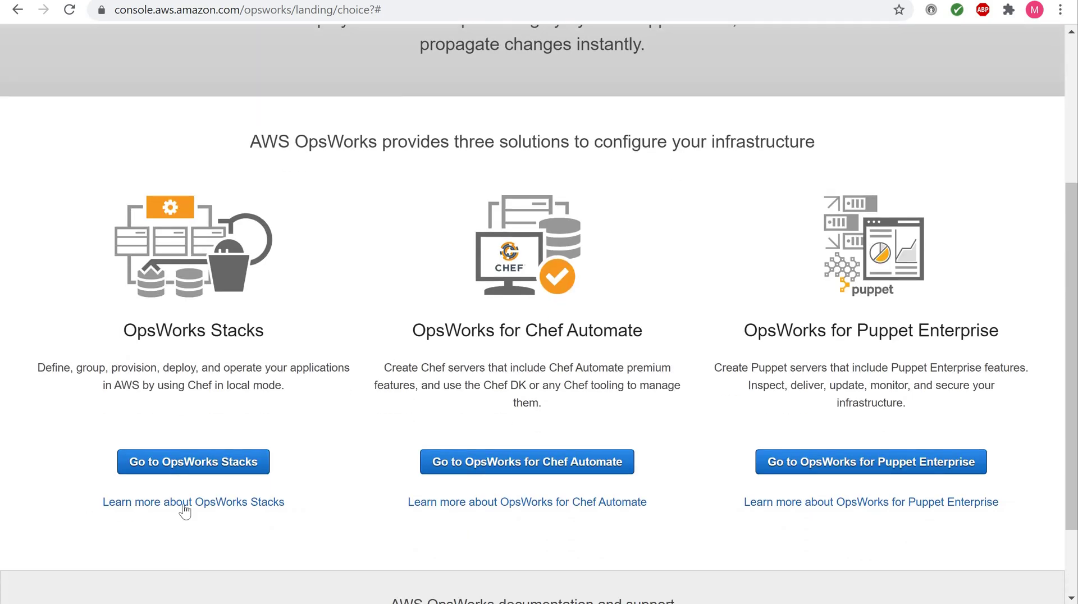
{"action": "left_click", "coordinate": [204, 468]}
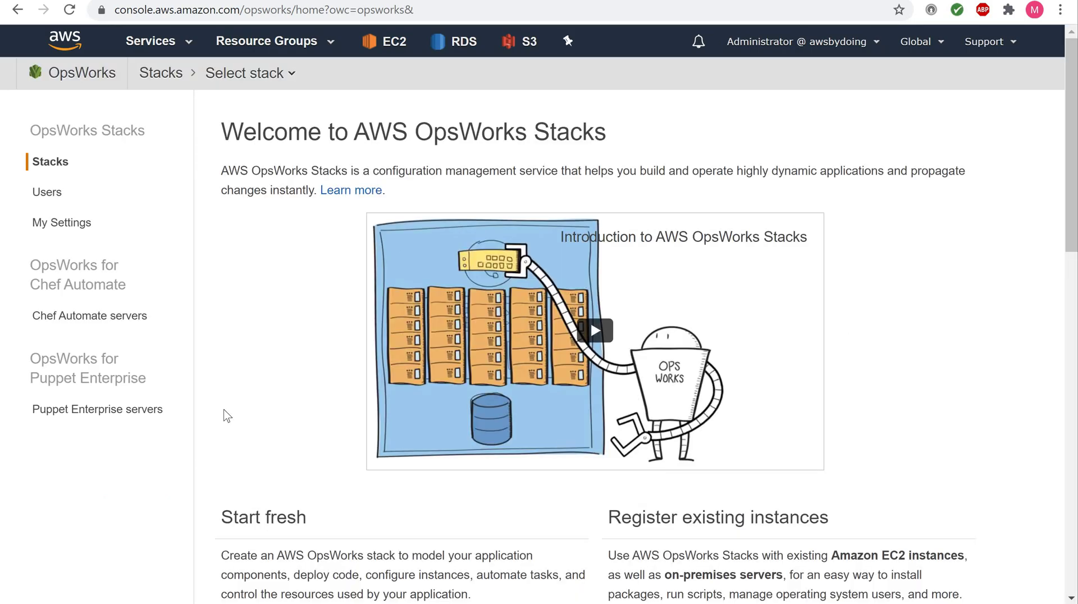
- Start adding the first stack and choose the Chef 12 stack type
{"action": "scroll", "coordinate": [226, 415], "scroll_direction": "down", "scroll_amount": 3}
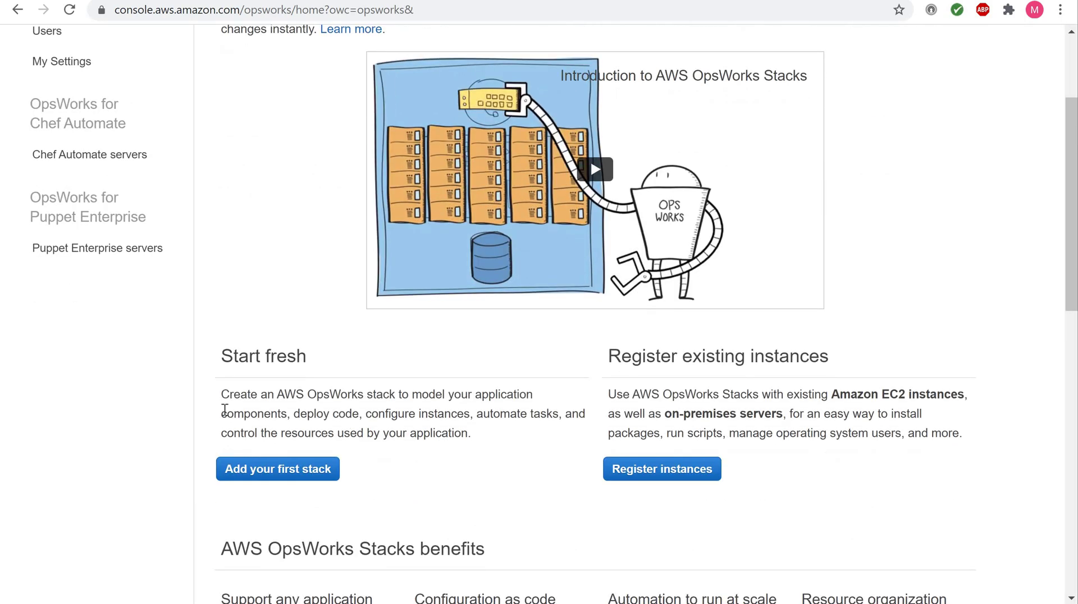
{"action": "scroll", "coordinate": [225, 411], "scroll_direction": "up", "scroll_amount": 1}
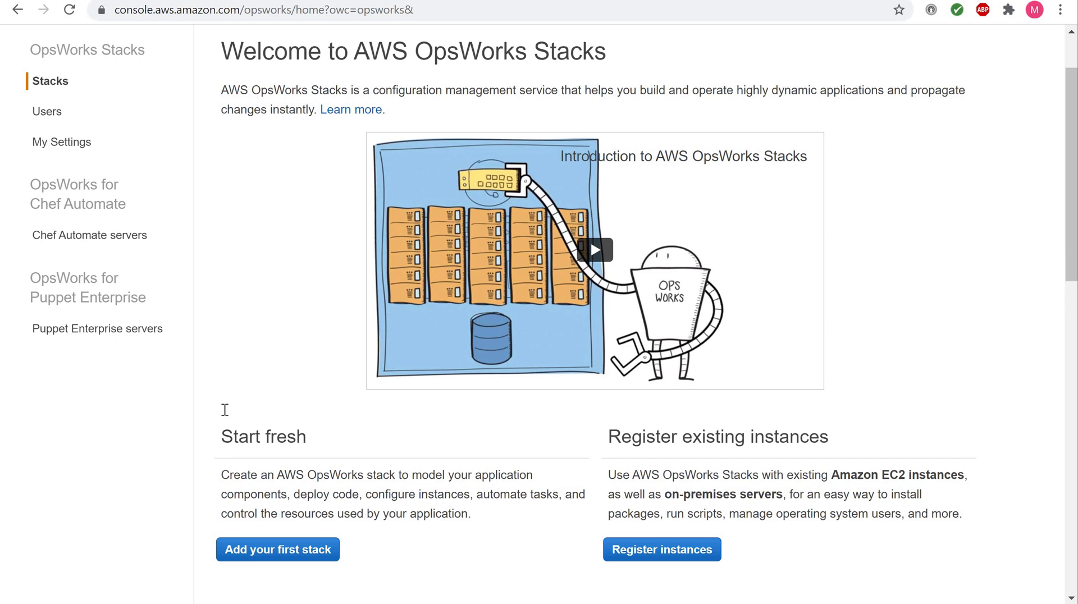
{"action": "left_click", "coordinate": [252, 552]}
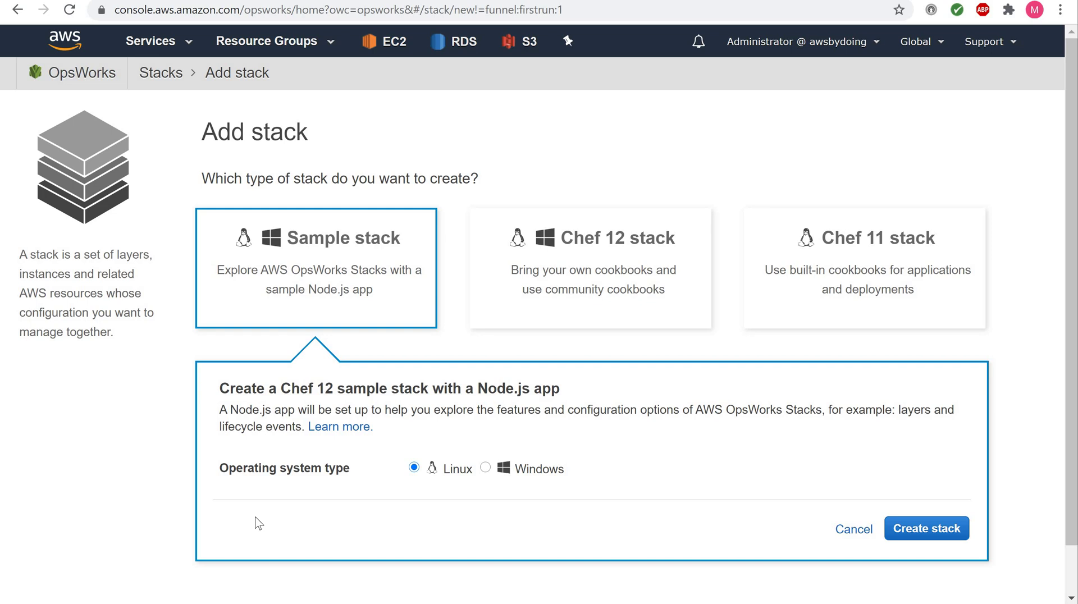
{"action": "left_click", "coordinate": [615, 268]}
- Name the stack MyLinuxDemoStack, keep the US West (Oregon) region and set the default operating system to Ubuntu 18.04 LTS
{"action": "scroll", "coordinate": [616, 266], "scroll_direction": "down", "scroll_amount": 2}
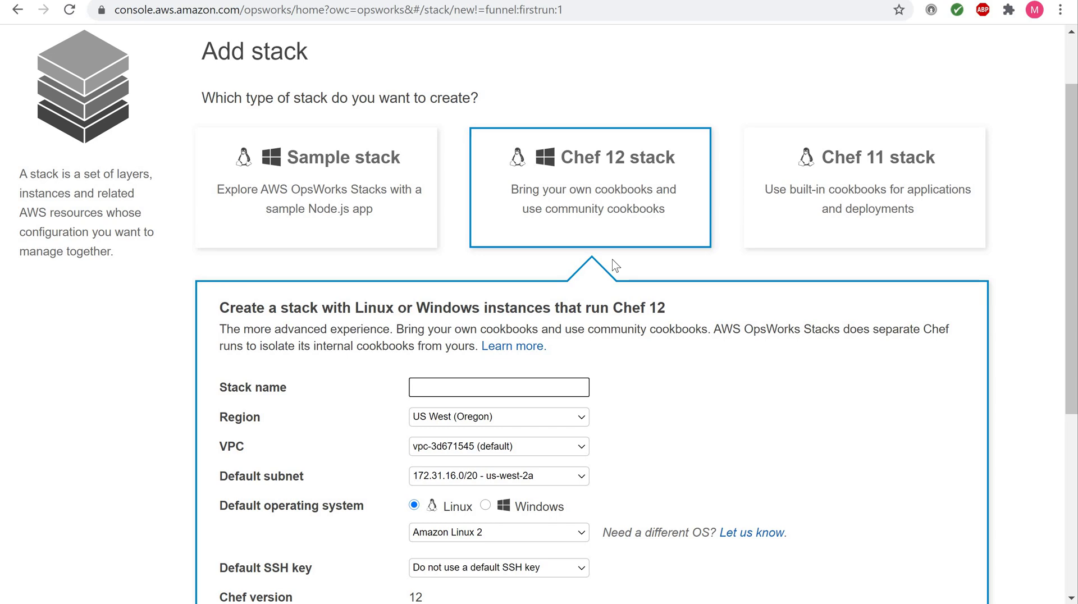
{"action": "scroll", "coordinate": [616, 266], "scroll_direction": "down", "scroll_amount": 2}
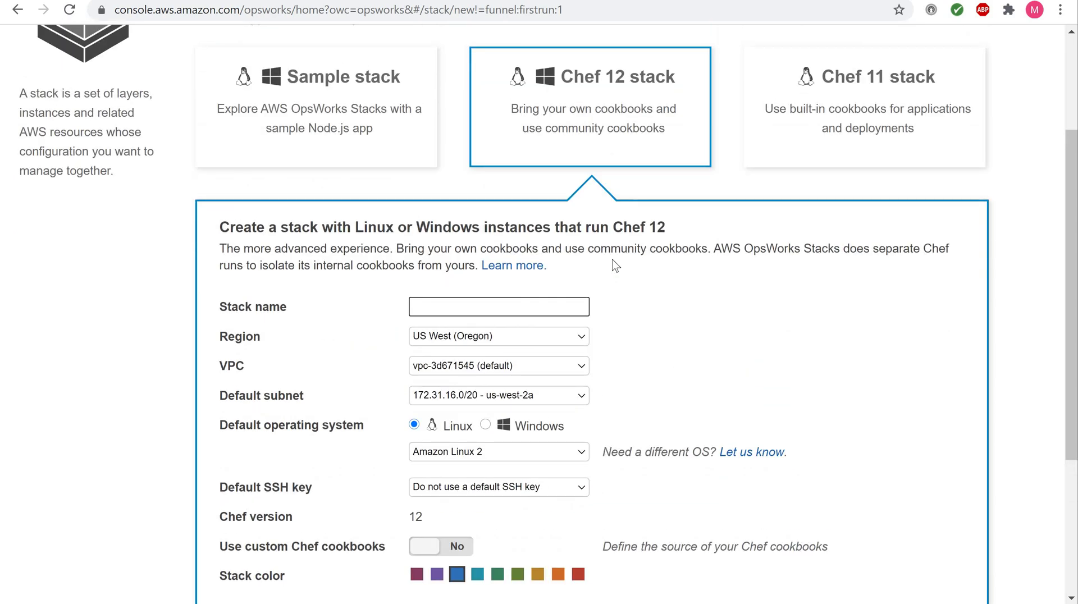
{"action": "left_click", "coordinate": [459, 317]}
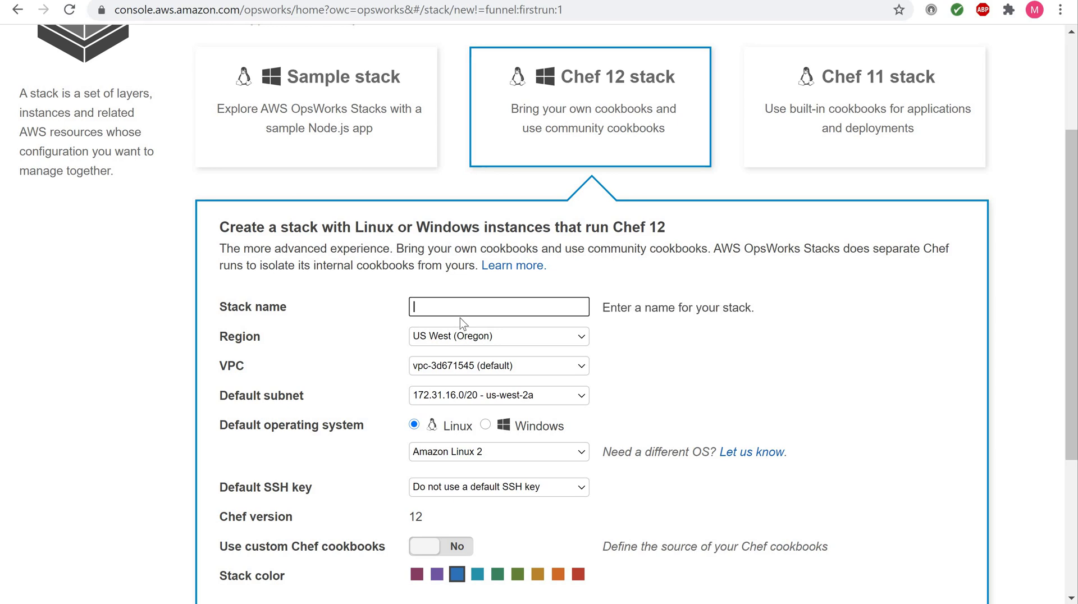
{"action": "type", "text": "MyLinuxDemoStack"}
{"action": "left_click", "coordinate": [585, 342]}
{"action": "left_click", "coordinate": [585, 342]}
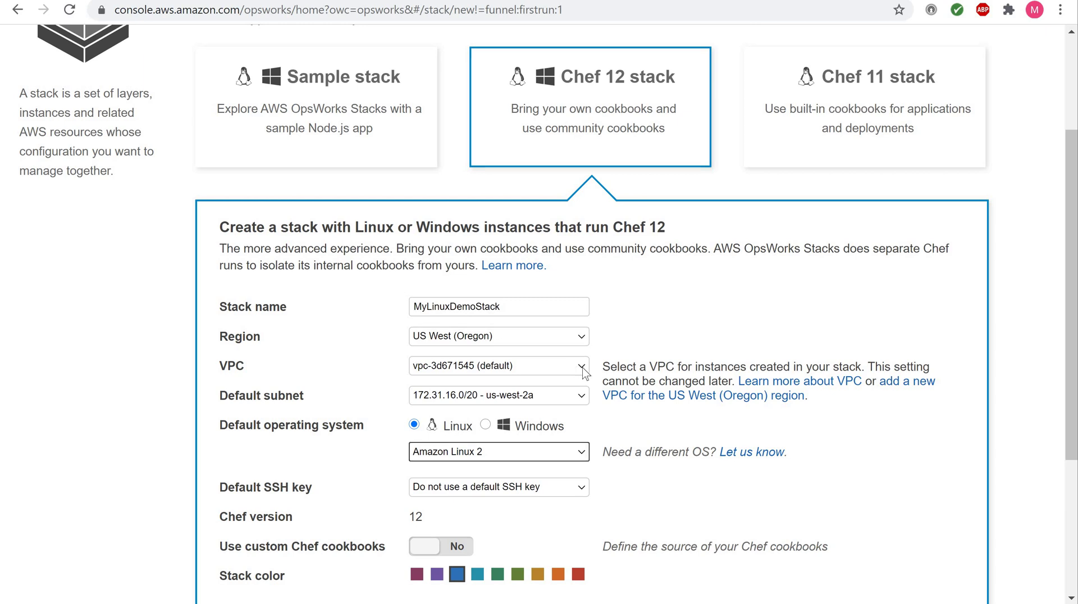
{"action": "left_click", "coordinate": [581, 453]}
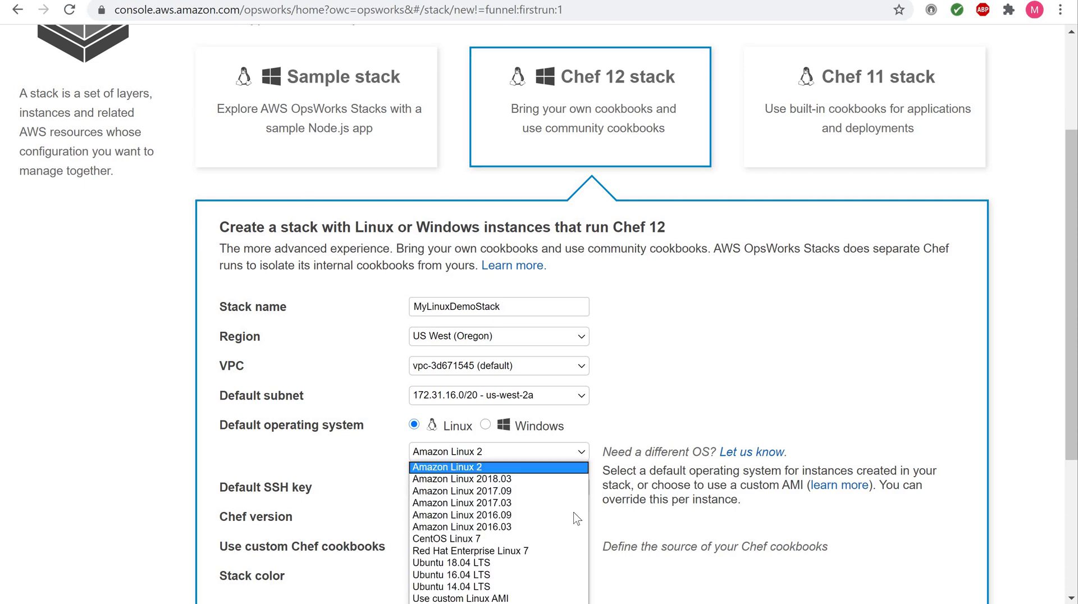
{"action": "left_click", "coordinate": [568, 565]}
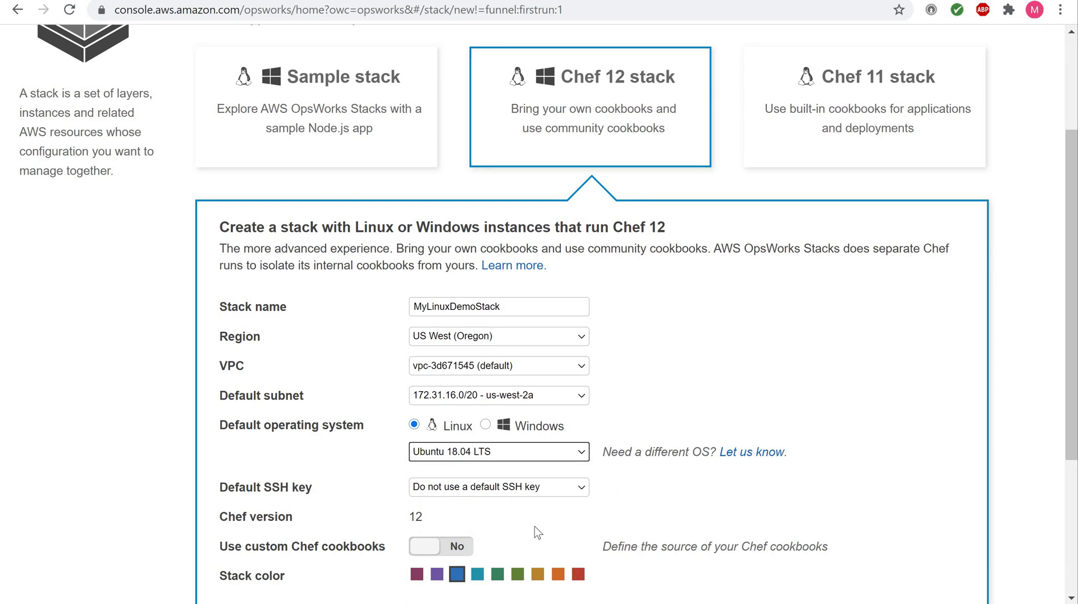
- Enable custom Chef cookbooks for the stack and set the repository type to HTTP Archive
{"action": "left_click", "coordinate": [458, 548]}
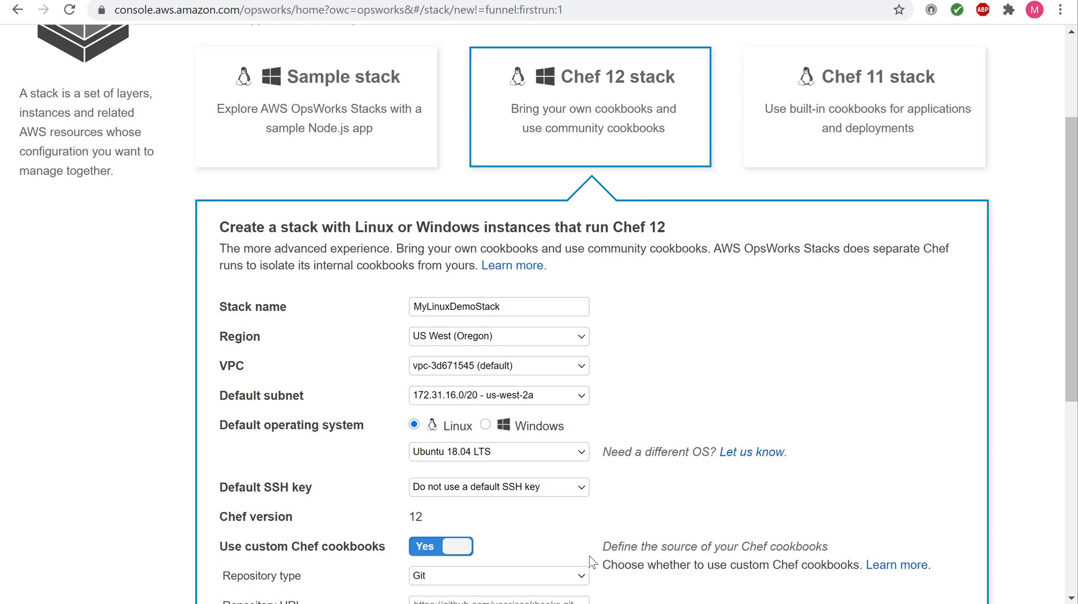
{"action": "left_click", "coordinate": [583, 578]}
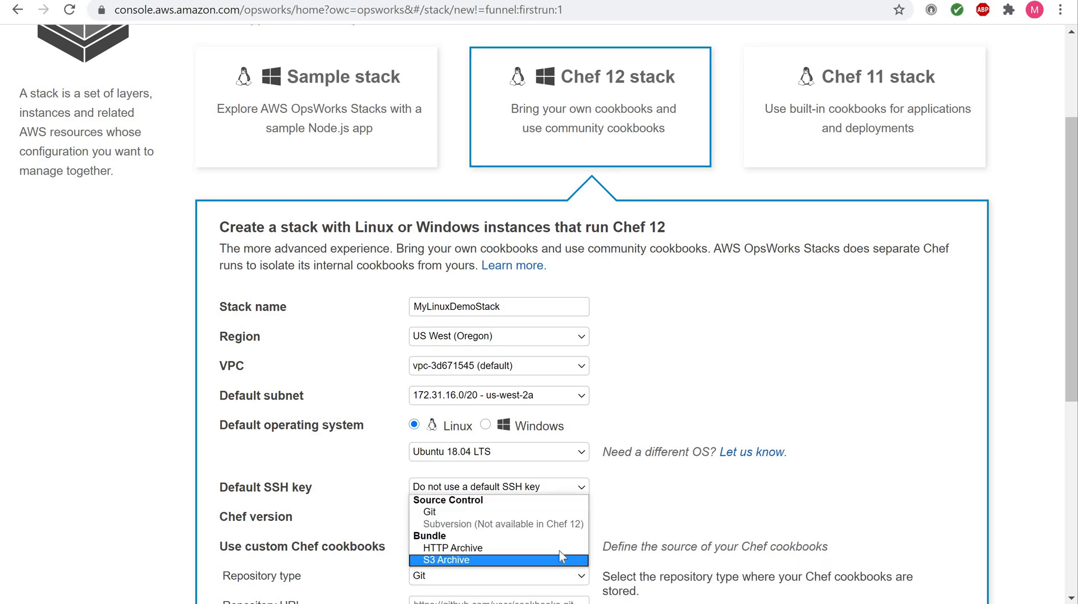
{"action": "left_click", "coordinate": [560, 552]}
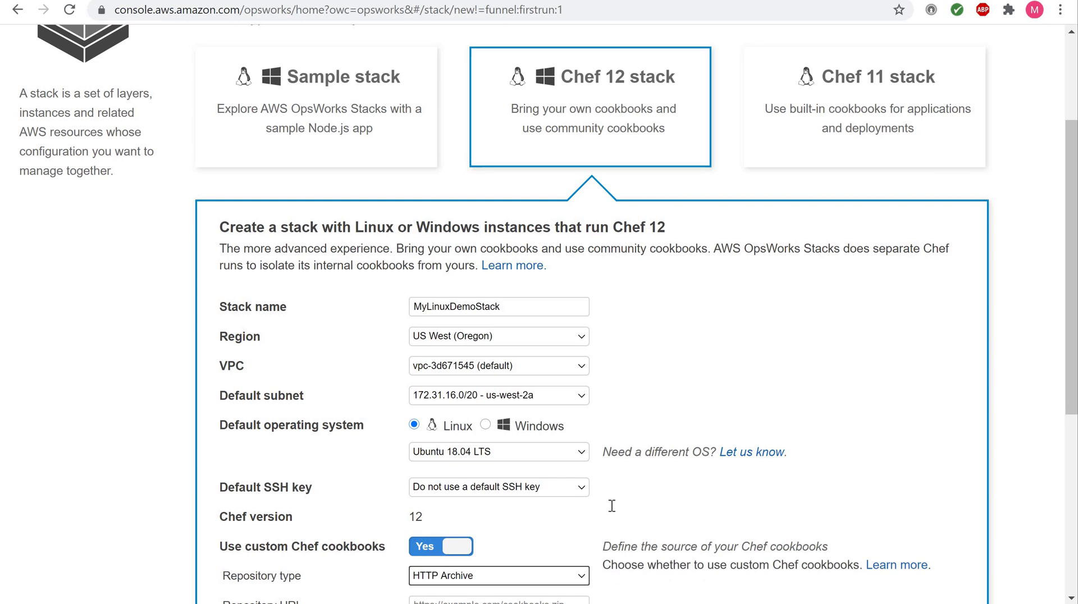
{"action": "scroll", "coordinate": [612, 506], "scroll_direction": "down", "scroll_amount": 1}
{"action": "scroll", "coordinate": [612, 506], "scroll_direction": "down", "scroll_amount": 5}
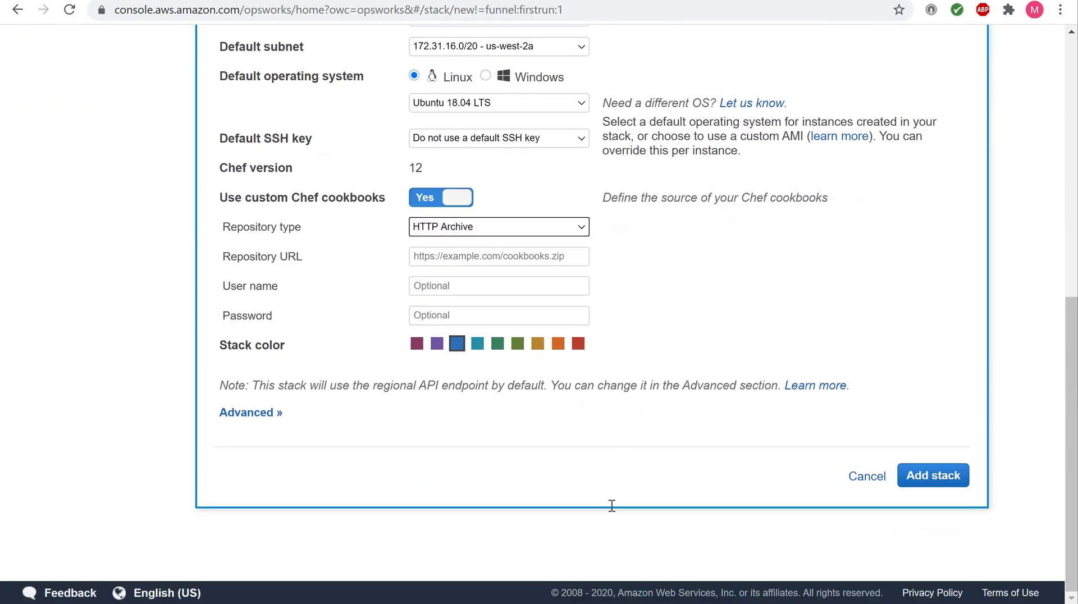
{"action": "scroll", "coordinate": [612, 505], "scroll_direction": "up", "scroll_amount": 3}
{"action": "scroll", "coordinate": [612, 510], "scroll_direction": "down", "scroll_amount": 1}
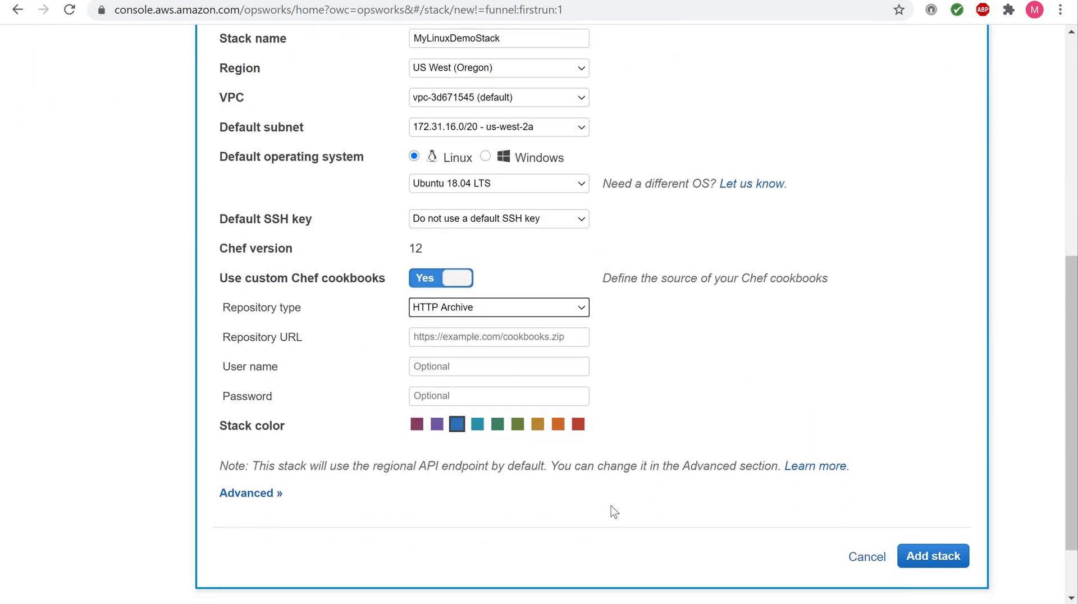
{"action": "left_click", "coordinate": [584, 337]}
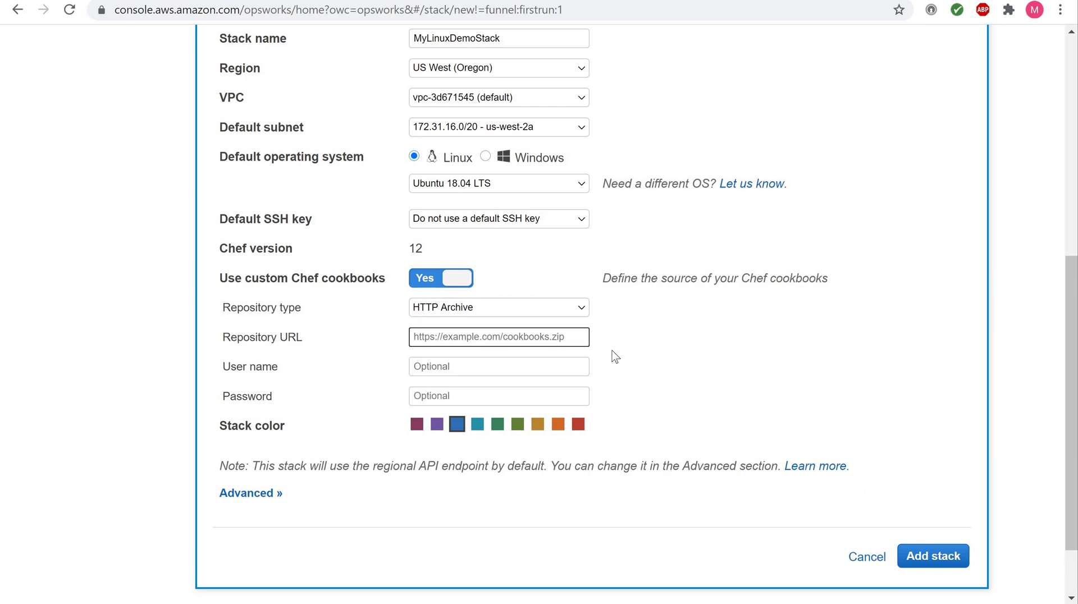
{"action": "key", "text": "alt+Tab"}
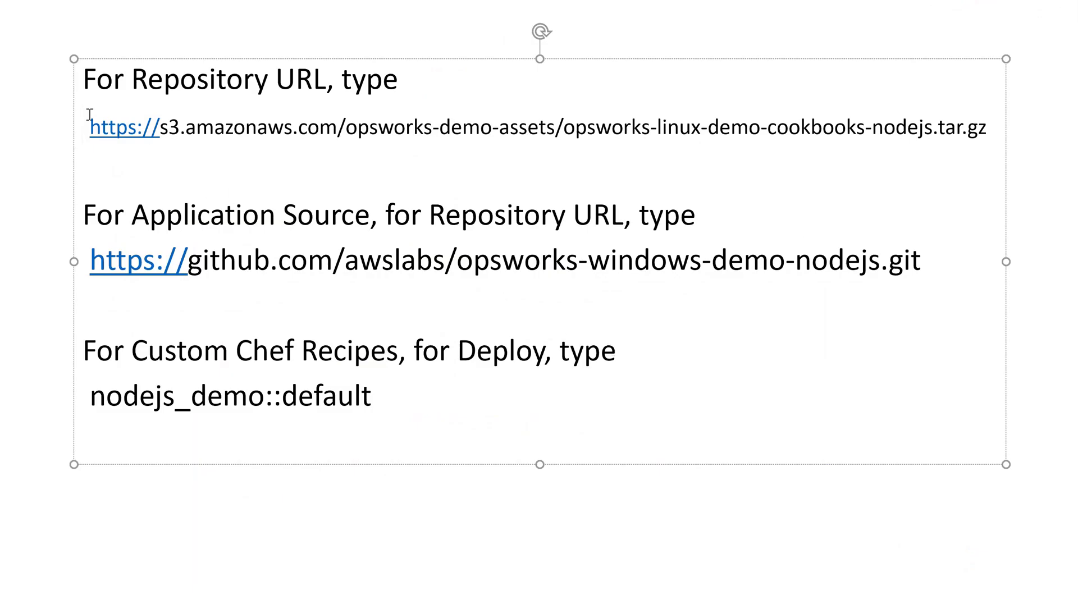
{"action": "left_click", "coordinate": [89, 127]}
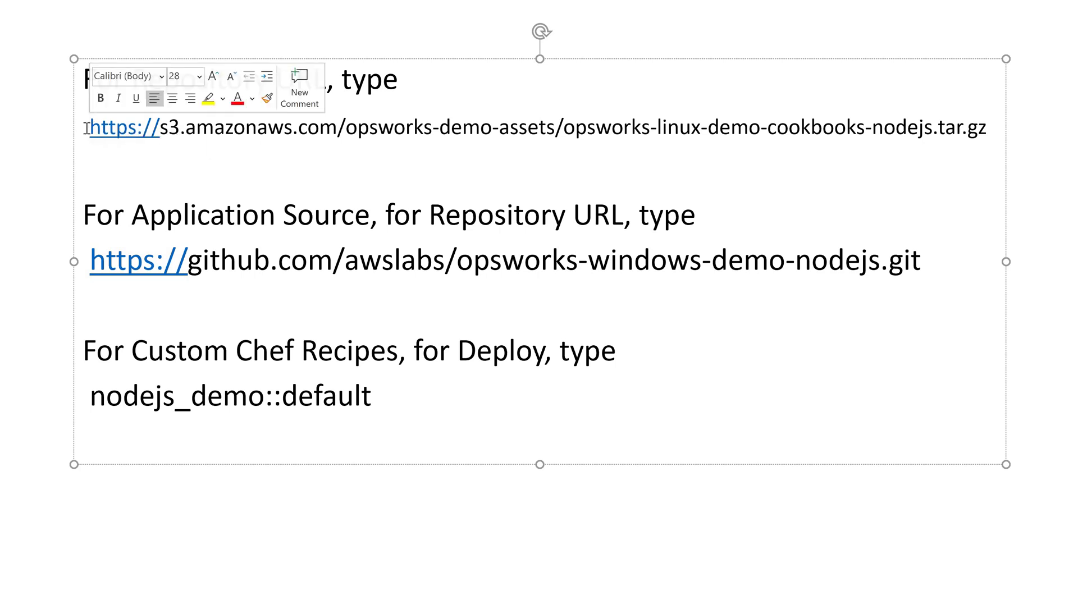
{"action": "triple_click", "coordinate": [87, 128]}
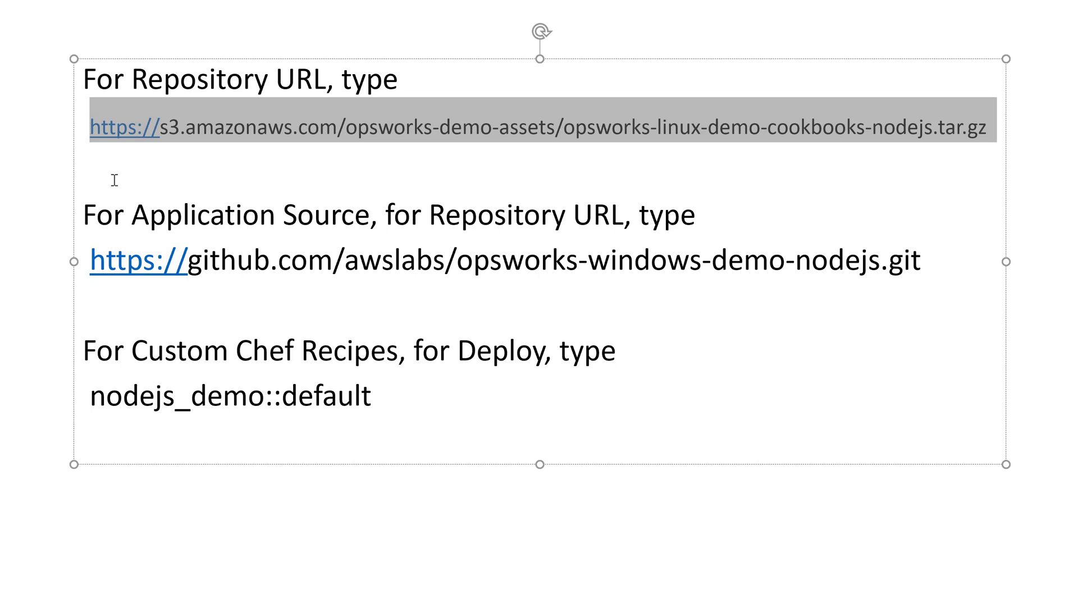
{"action": "key", "text": "alt+Tab"}
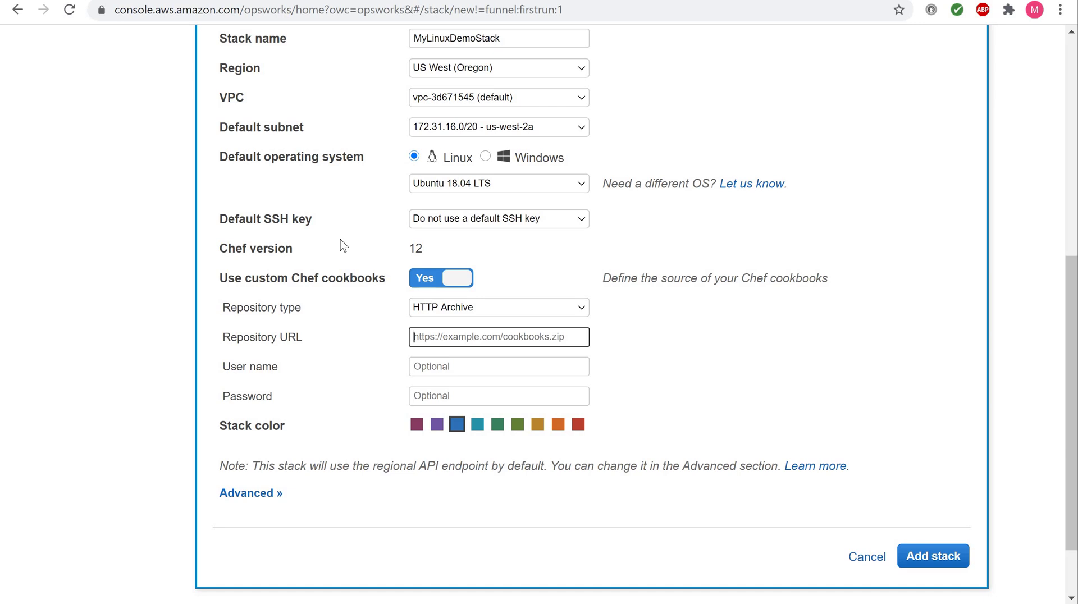
{"action": "key", "text": "ctrl+v"}
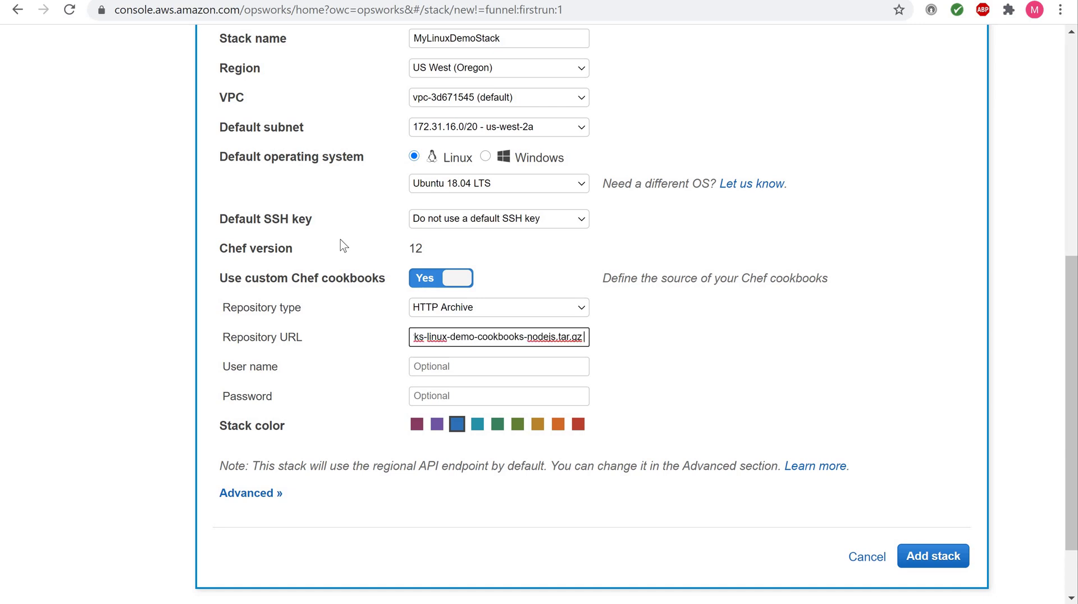
{"action": "key", "text": "Home"}
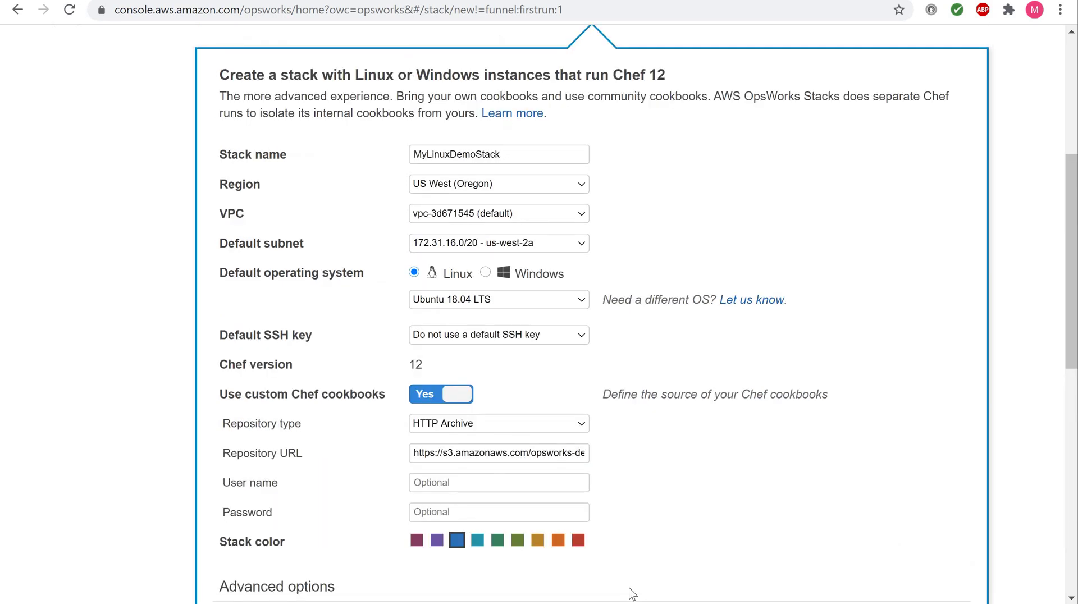
- In the advanced options, choose New IAM role and New IAM instance profile, and add the stack
{"action": "scroll", "coordinate": [631, 593], "scroll_direction": "down", "scroll_amount": 6}
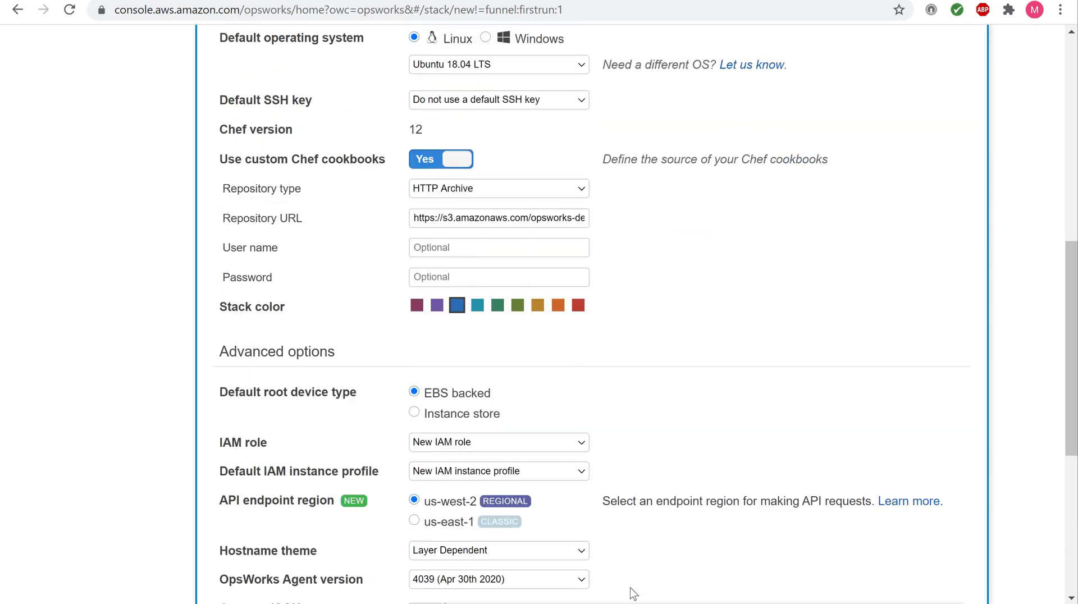
{"action": "scroll", "coordinate": [630, 587], "scroll_direction": "down", "scroll_amount": 2}
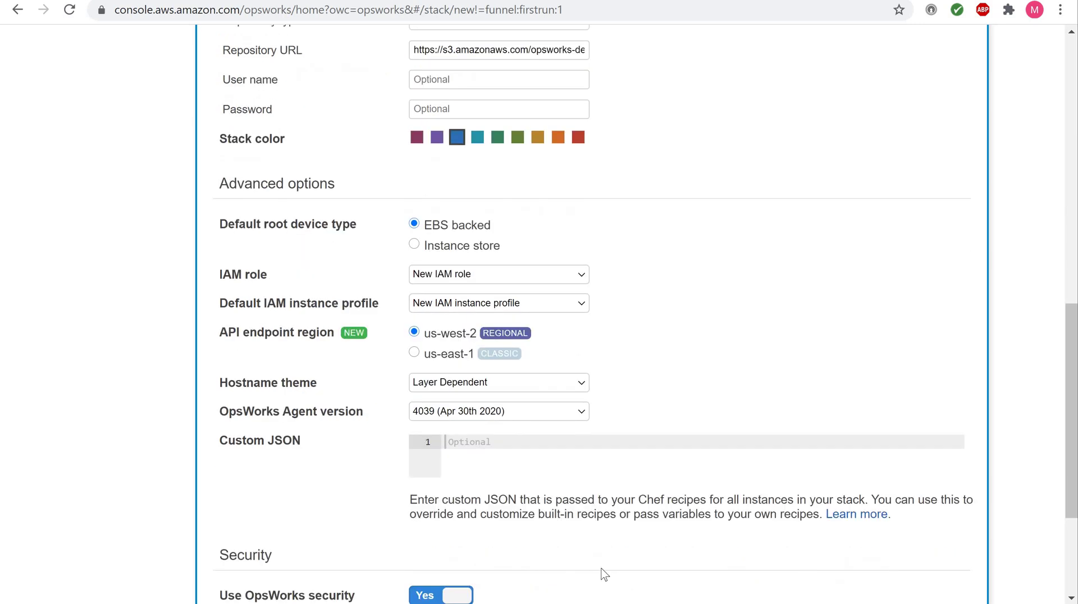
{"action": "scroll", "coordinate": [599, 567], "scroll_direction": "down", "scroll_amount": 2}
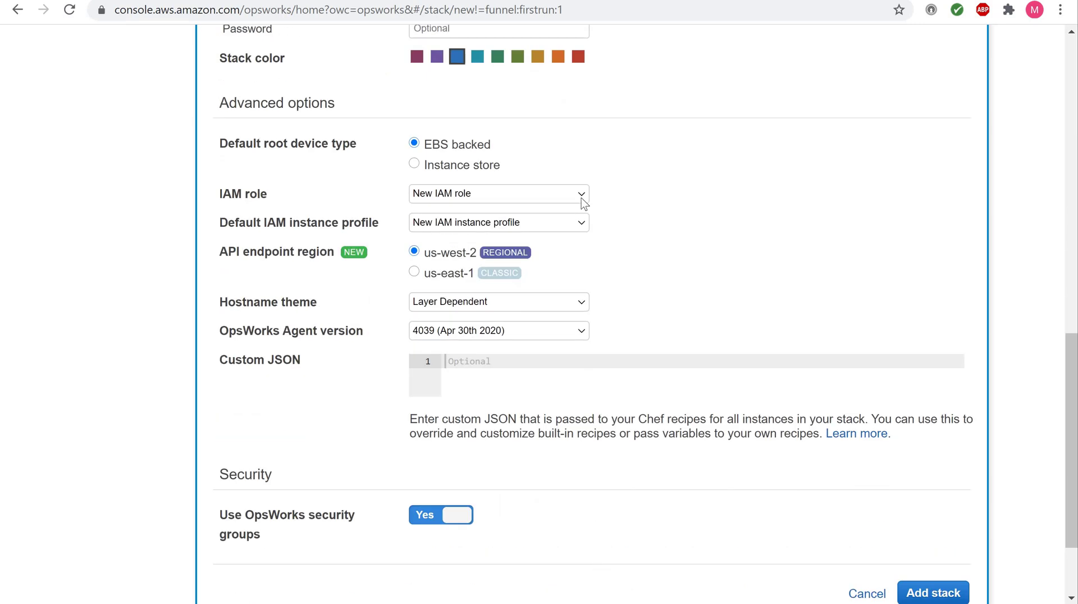
{"action": "mouse_move", "coordinate": [582, 200]}
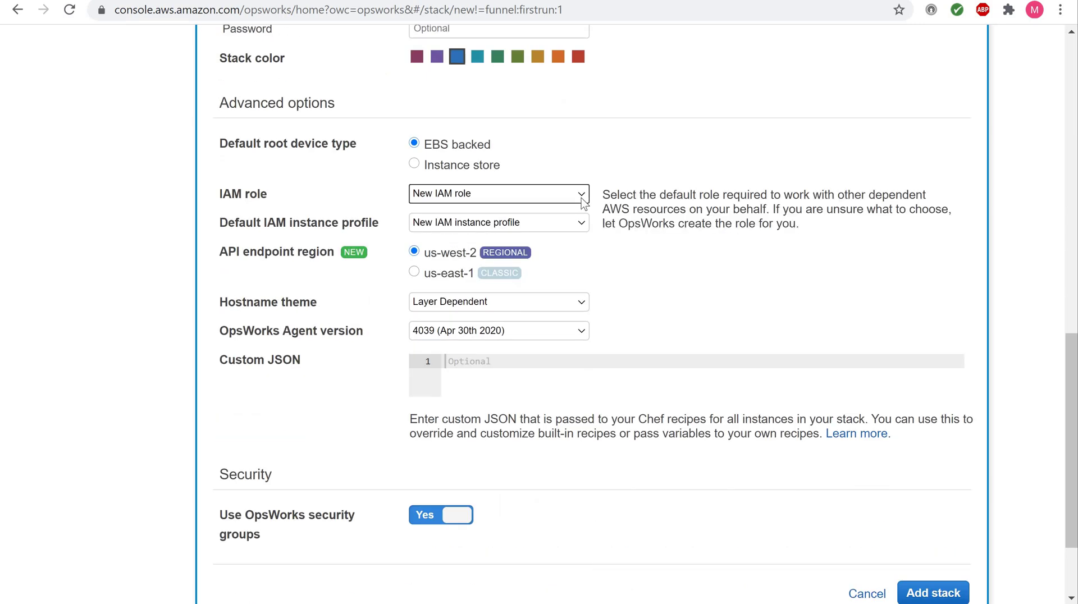
{"action": "left_click", "coordinate": [581, 196]}
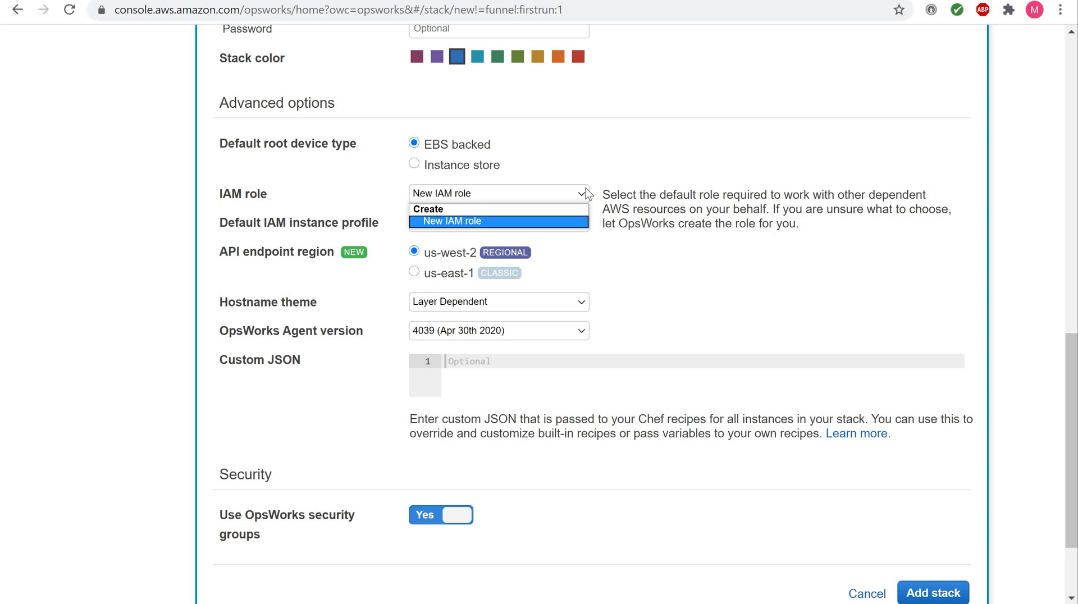
{"action": "left_click", "coordinate": [584, 223]}
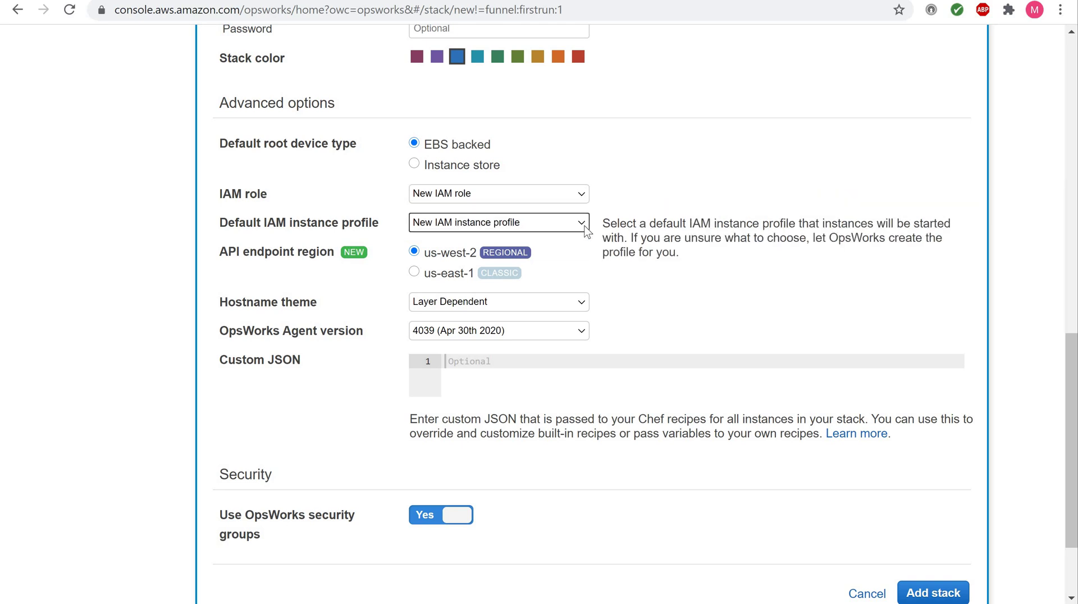
{"action": "left_click", "coordinate": [584, 226]}
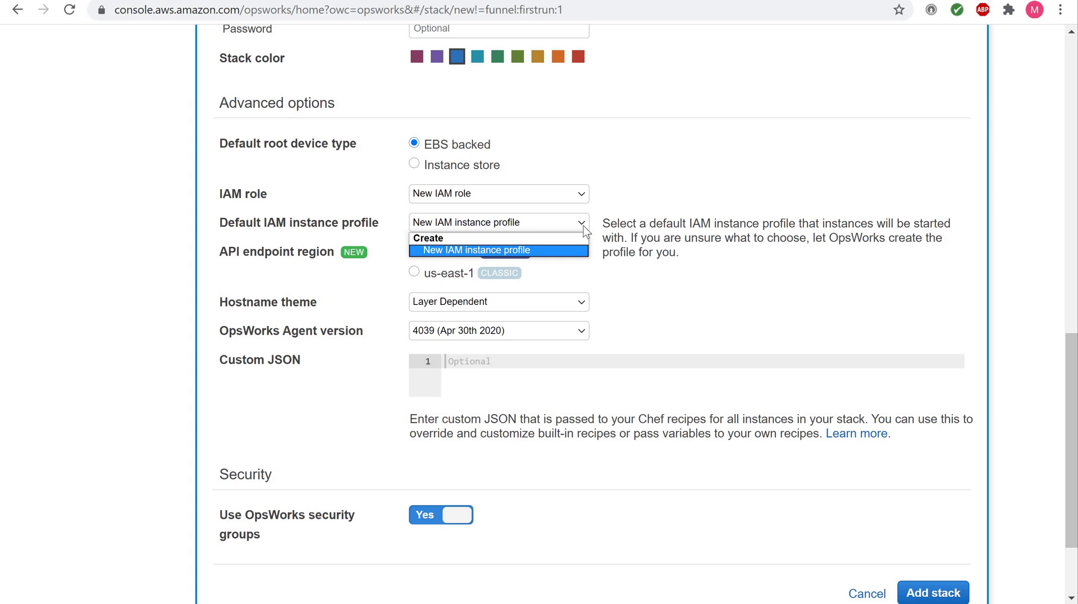
{"action": "left_click", "coordinate": [575, 254]}
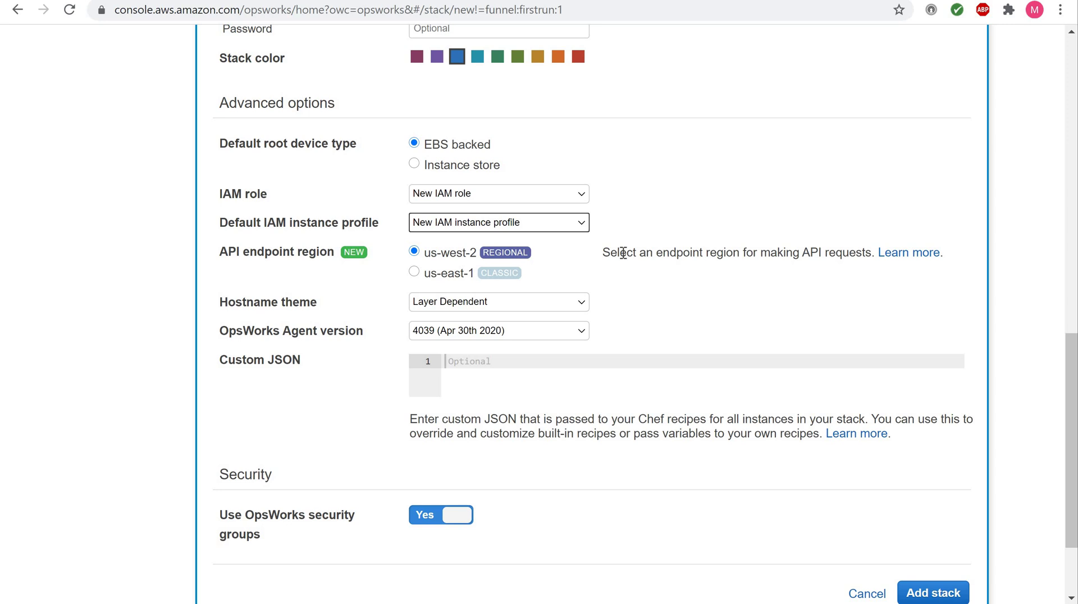
{"action": "mouse_move", "coordinate": [724, 319]}
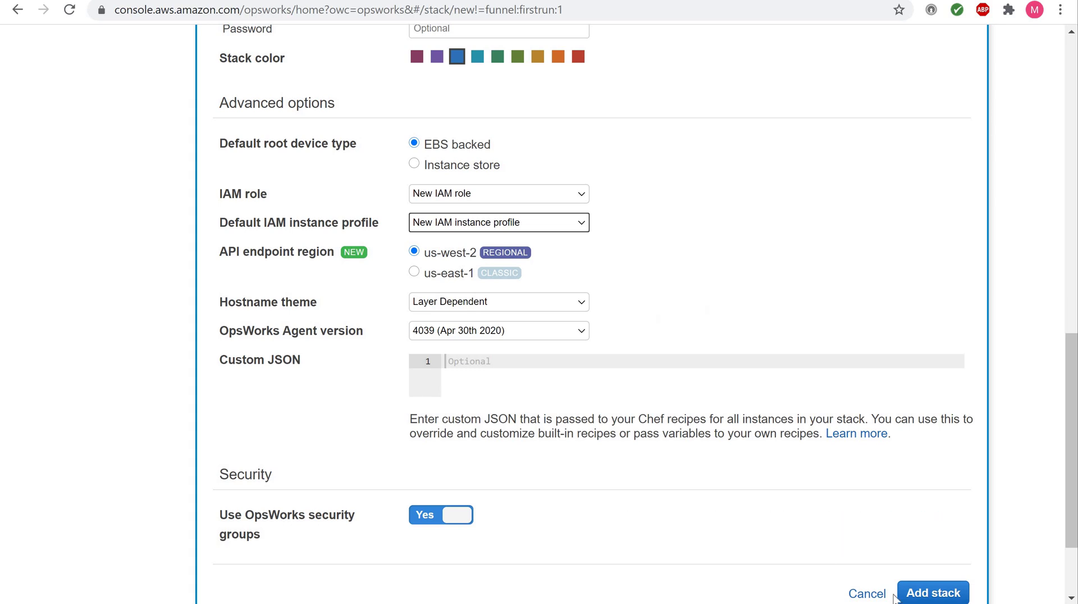
{"action": "left_click", "coordinate": [925, 594]}
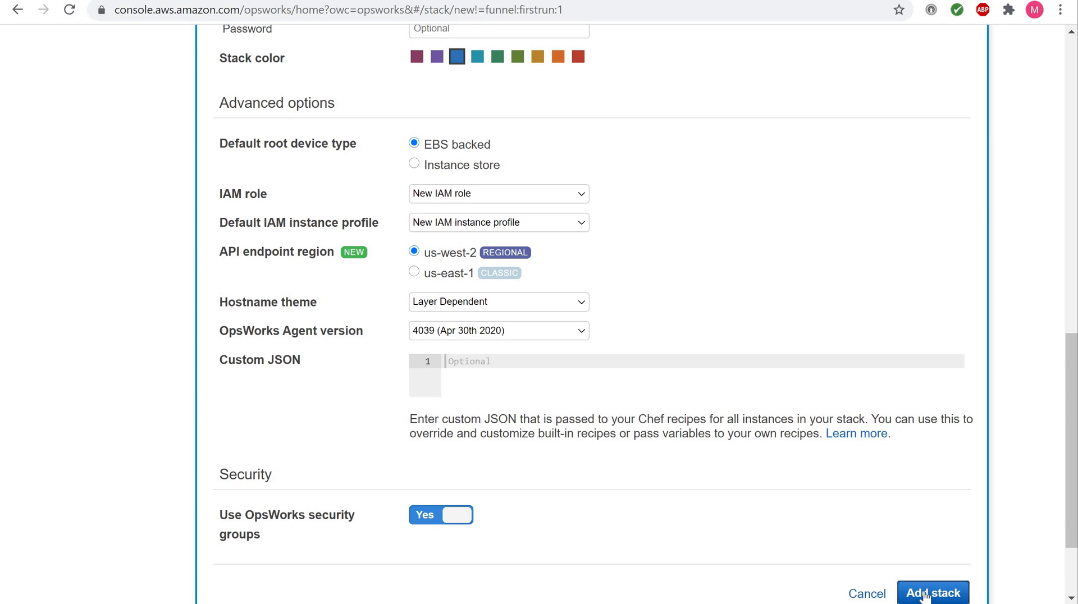
- Add an OpsWorks layer to the new stack with the name MyLinuxDemoLayer and the short name demo
{"action": "scroll", "coordinate": [867, 511], "scroll_direction": "down", "scroll_amount": 3}
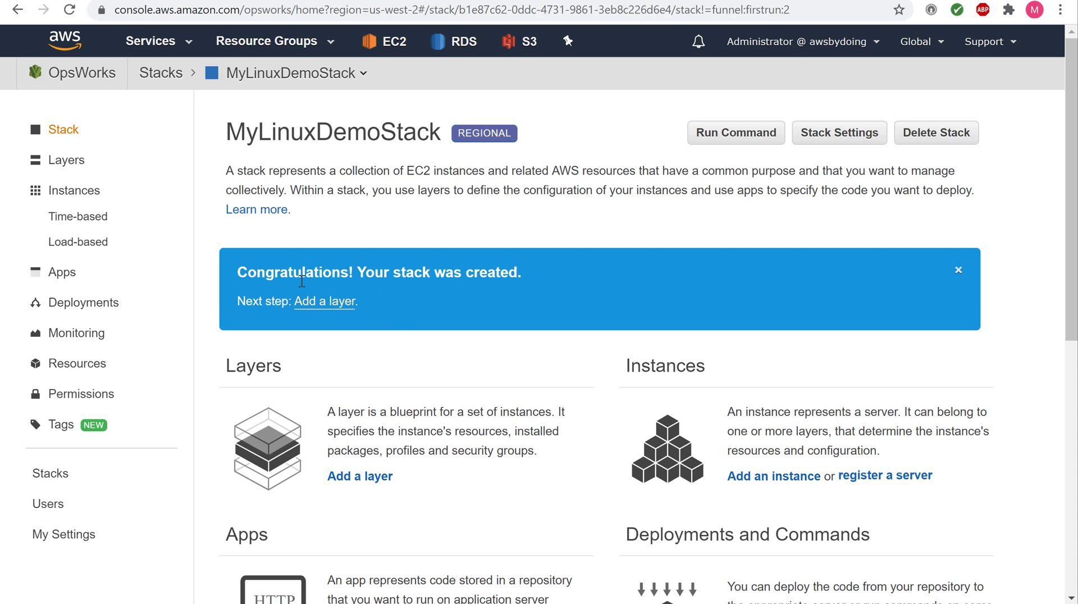
{"action": "left_click", "coordinate": [312, 308]}
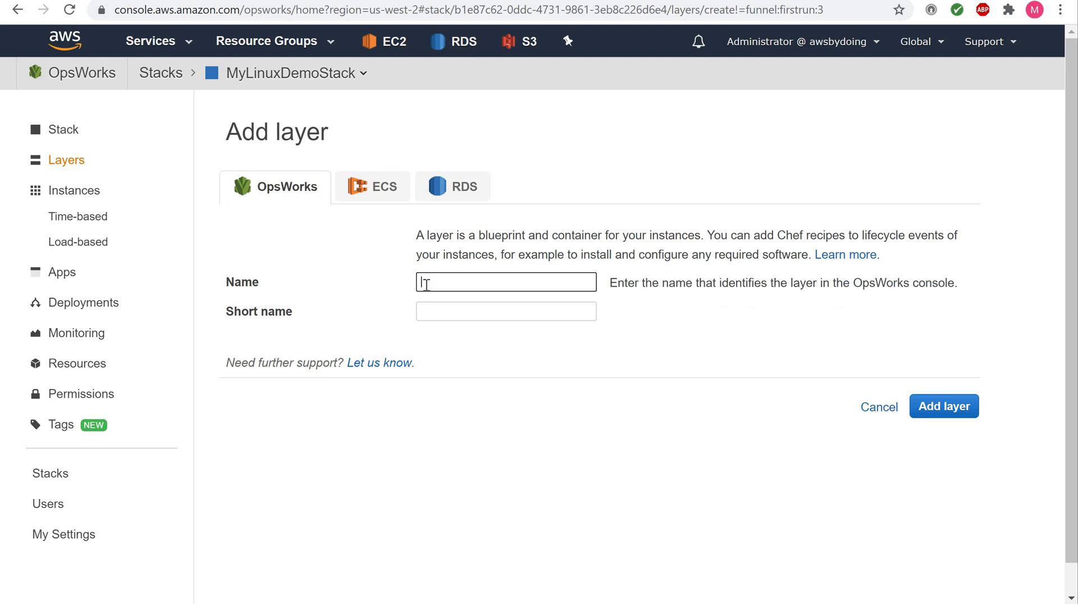
{"action": "type", "text": "MyLinuxDemoLayer"}
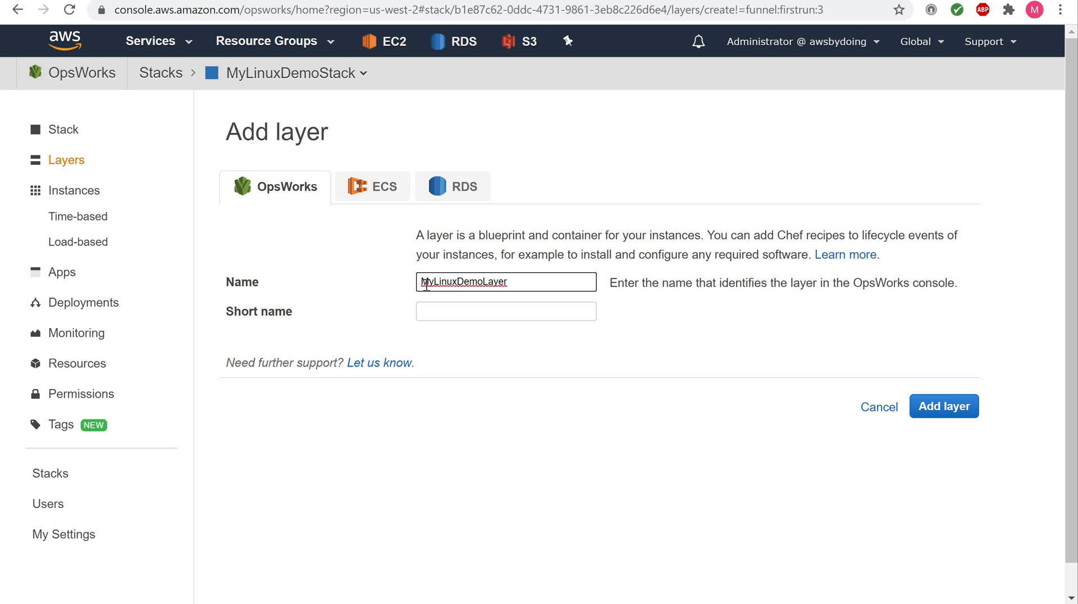
{"action": "left_click", "coordinate": [438, 310]}
{"action": "type", "text": "demo"}
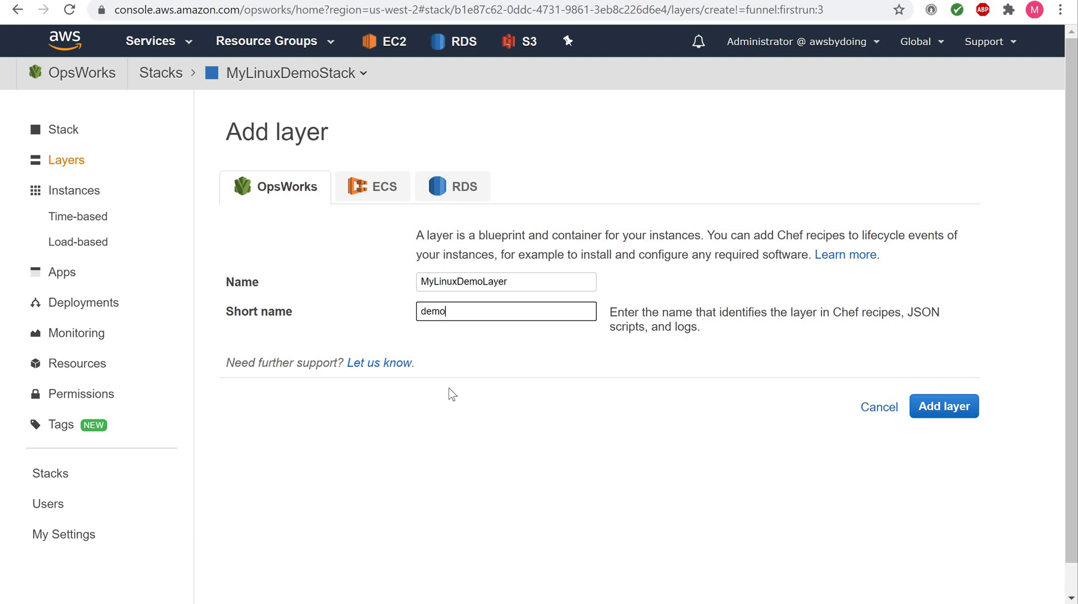
{"action": "left_click", "coordinate": [934, 407]}
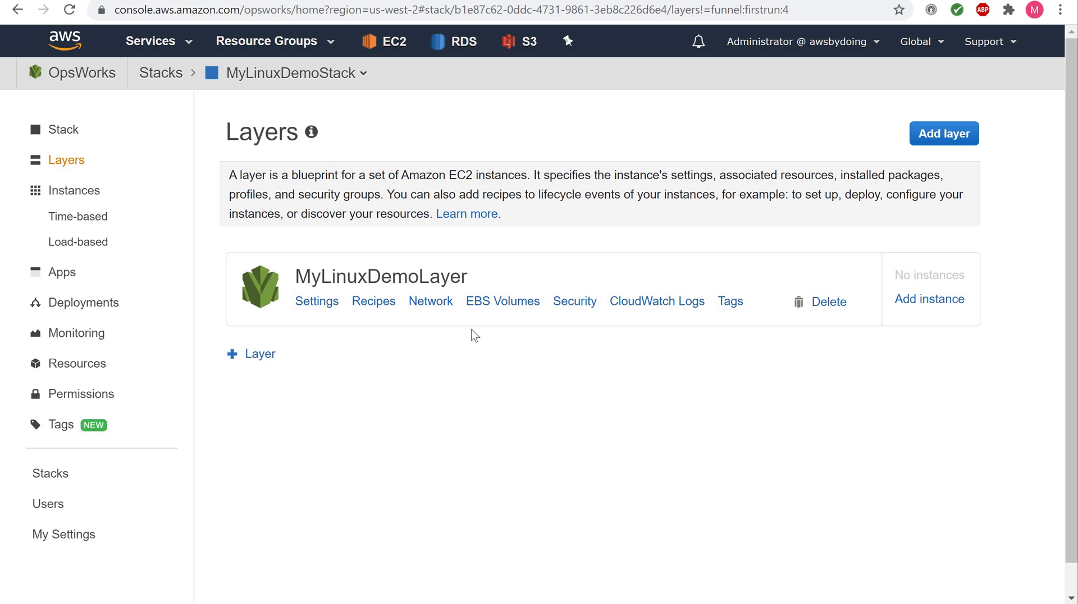
- Save MyLinuxDemoLayer's network settings with public IP addresses on and elastic IP addresses off, and add the AWS-OpsWorks-WebApp security group to the layer
{"action": "left_click", "coordinate": [431, 304]}
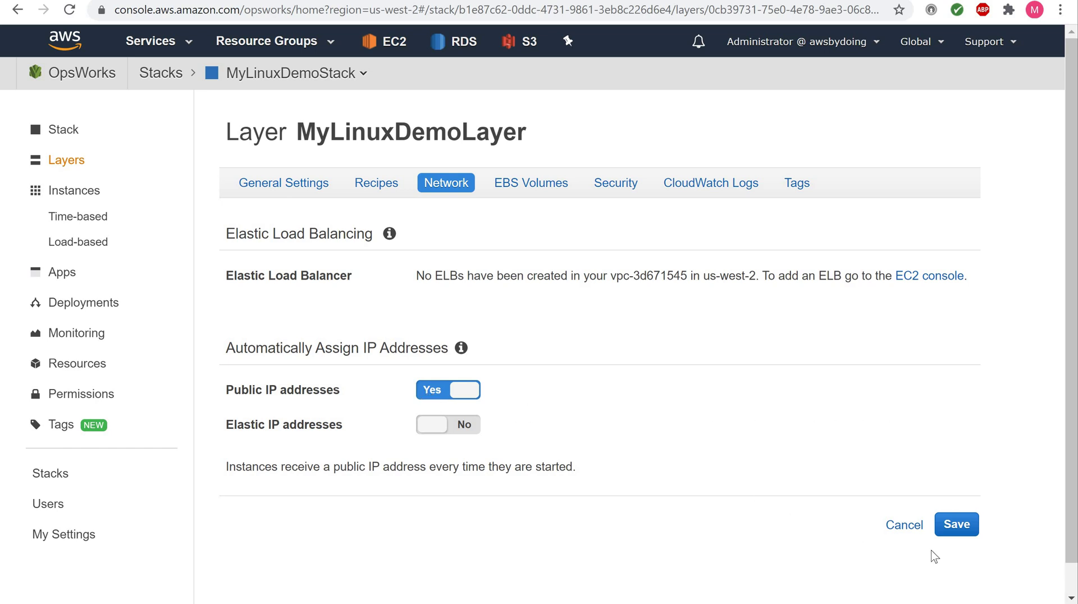
{"action": "left_click", "coordinate": [949, 530]}
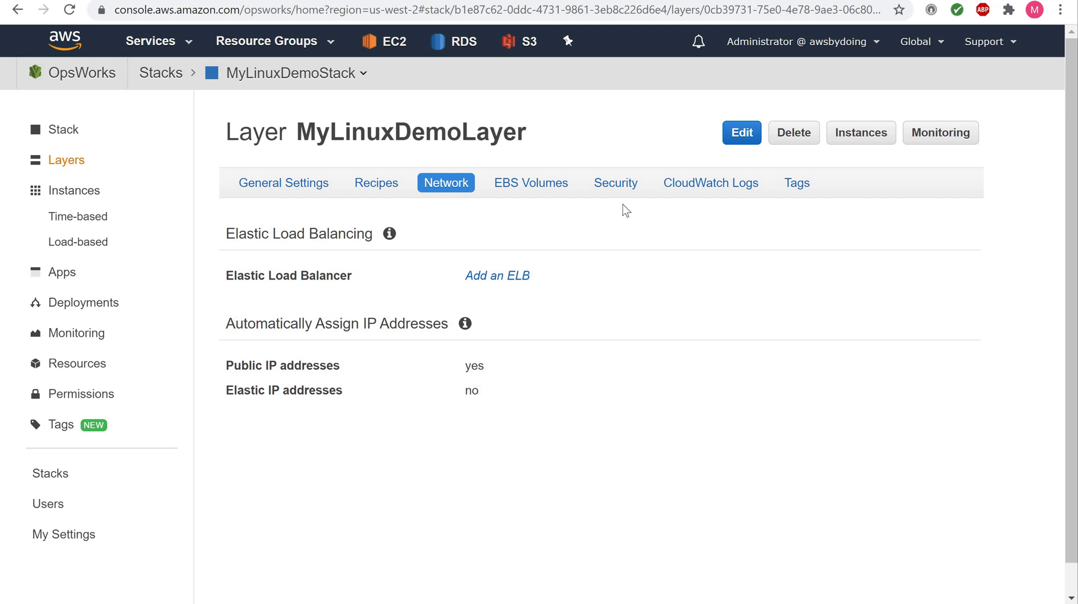
{"action": "left_click", "coordinate": [620, 190]}
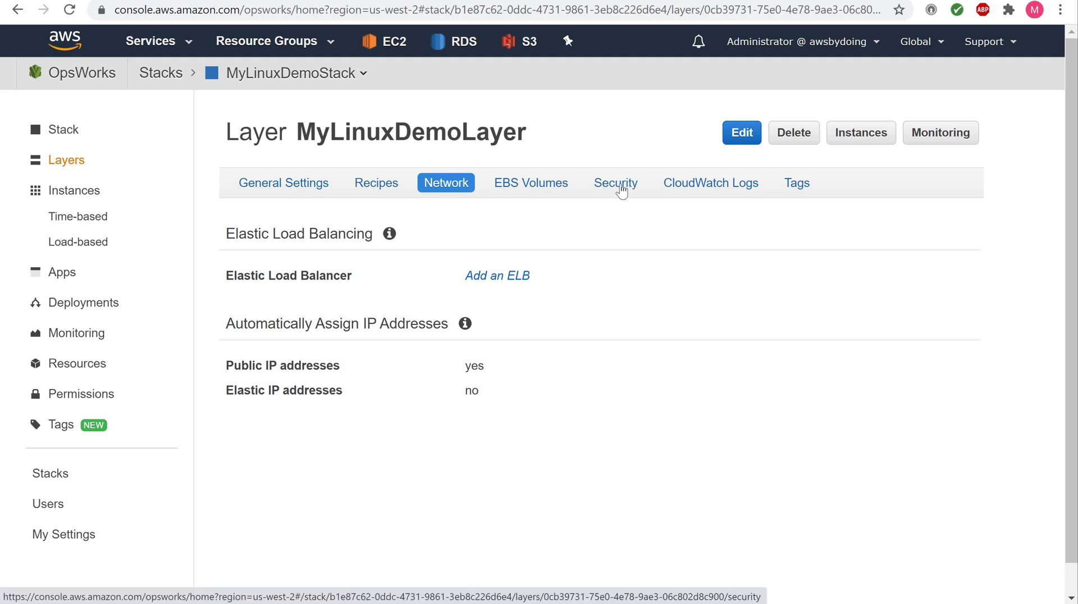
{"action": "left_click", "coordinate": [620, 190]}
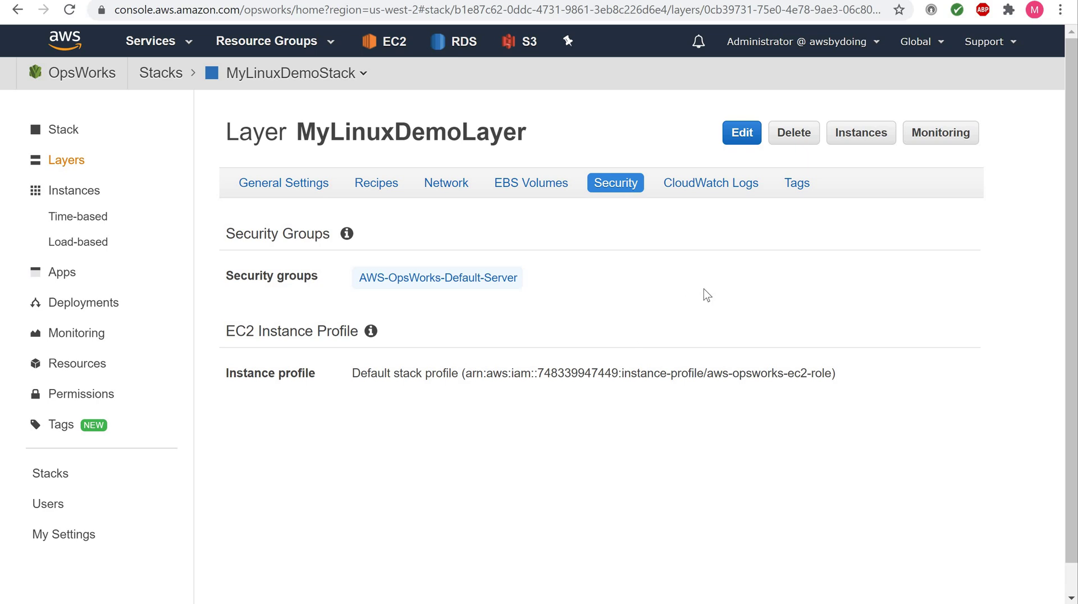
{"action": "left_click", "coordinate": [740, 142]}
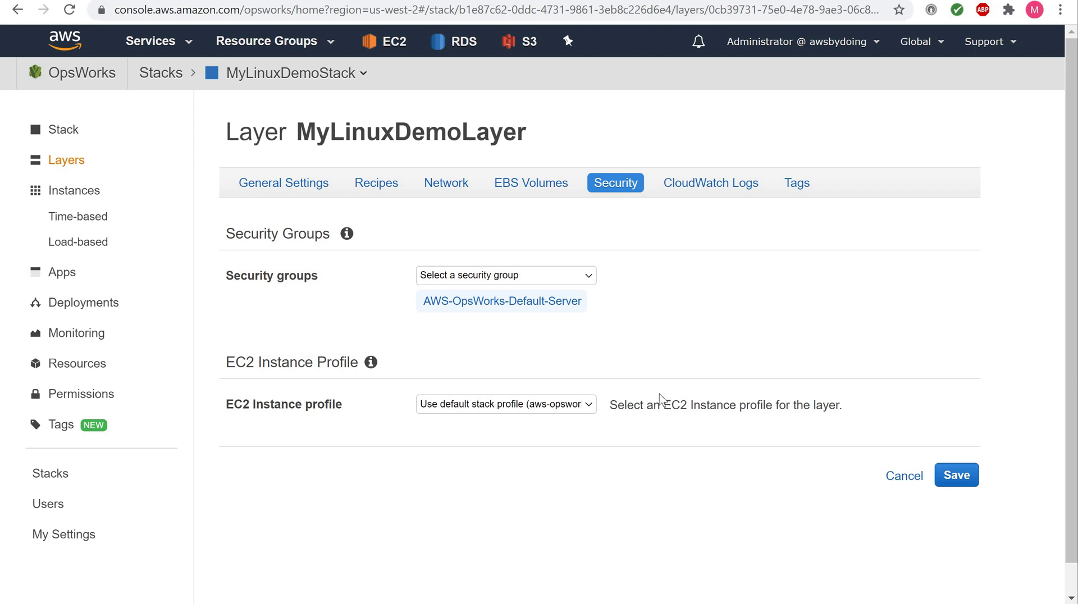
{"action": "left_click", "coordinate": [587, 275]}
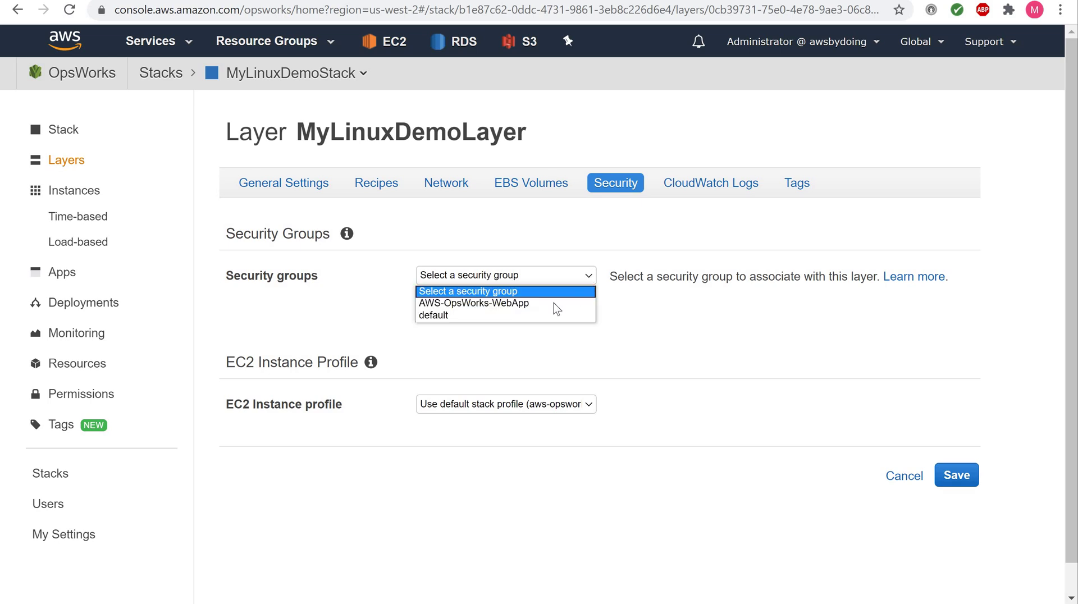
{"action": "left_click", "coordinate": [520, 305]}
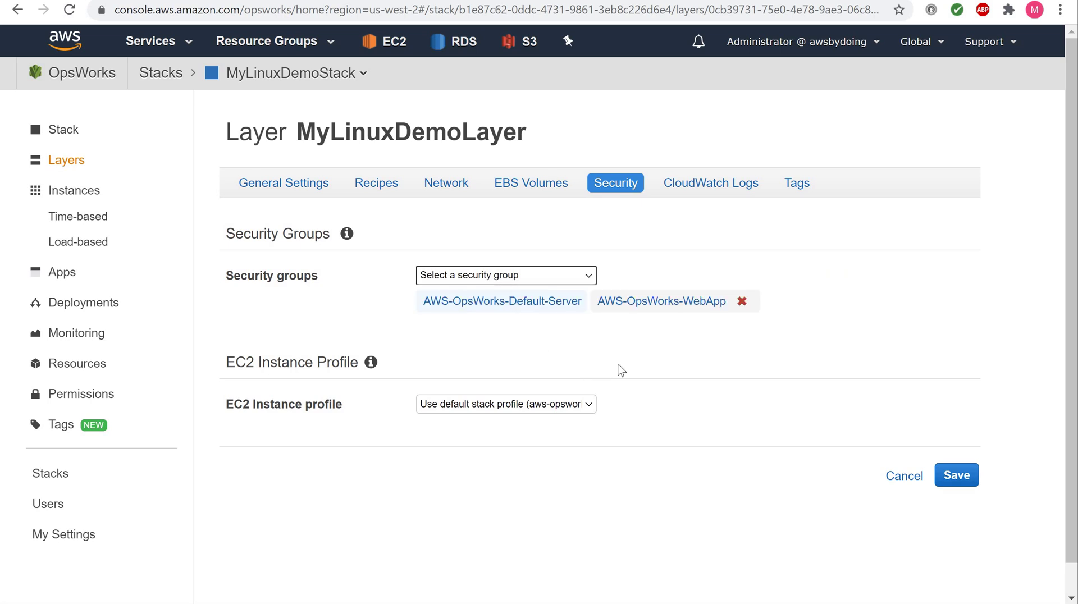
{"action": "left_click", "coordinate": [948, 477]}
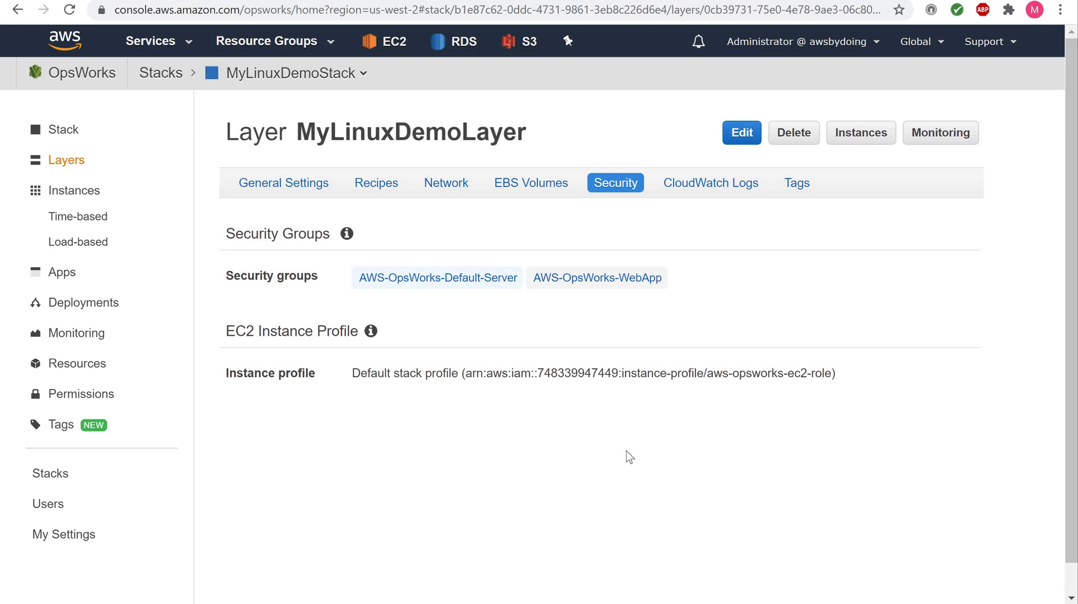
- Start a new app in the stack and name it MyLinuxDemoApp
{"action": "left_click", "coordinate": [61, 275]}
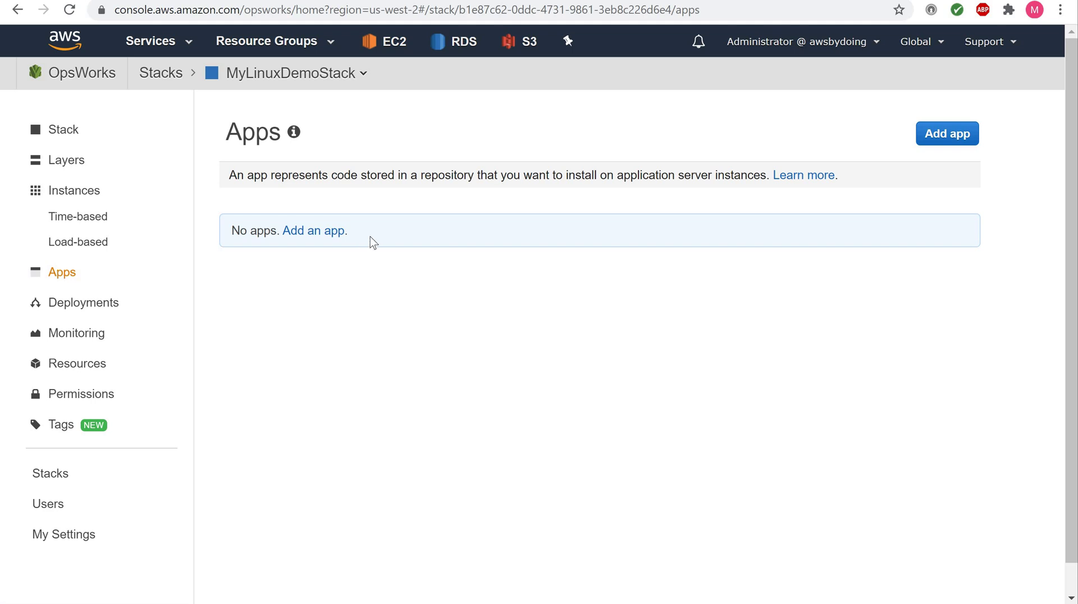
{"action": "left_click", "coordinate": [315, 233]}
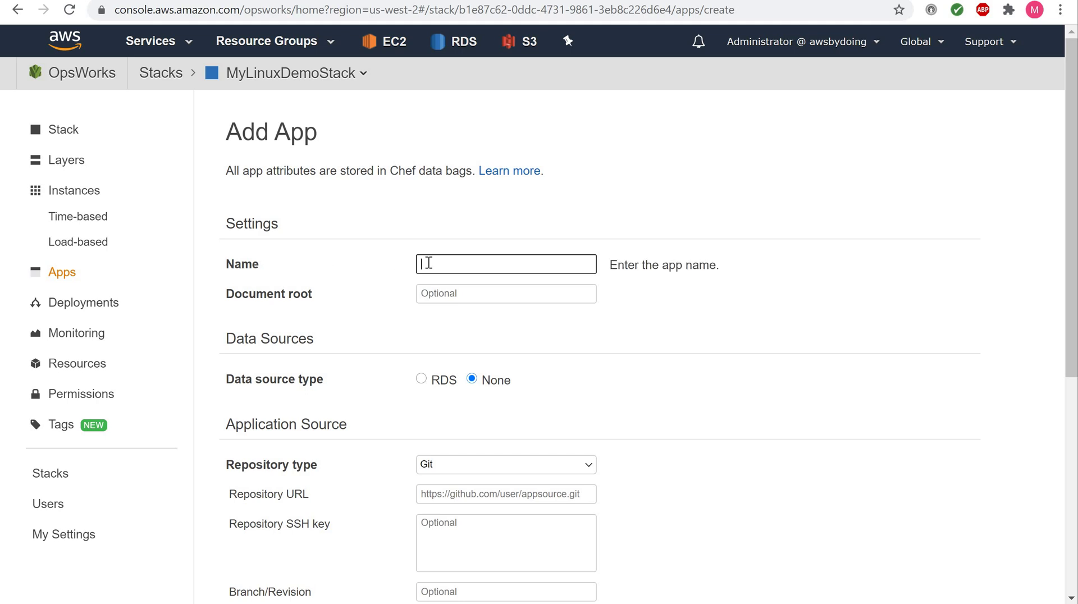
{"action": "type", "text": "MyLinuxDemoApp"}
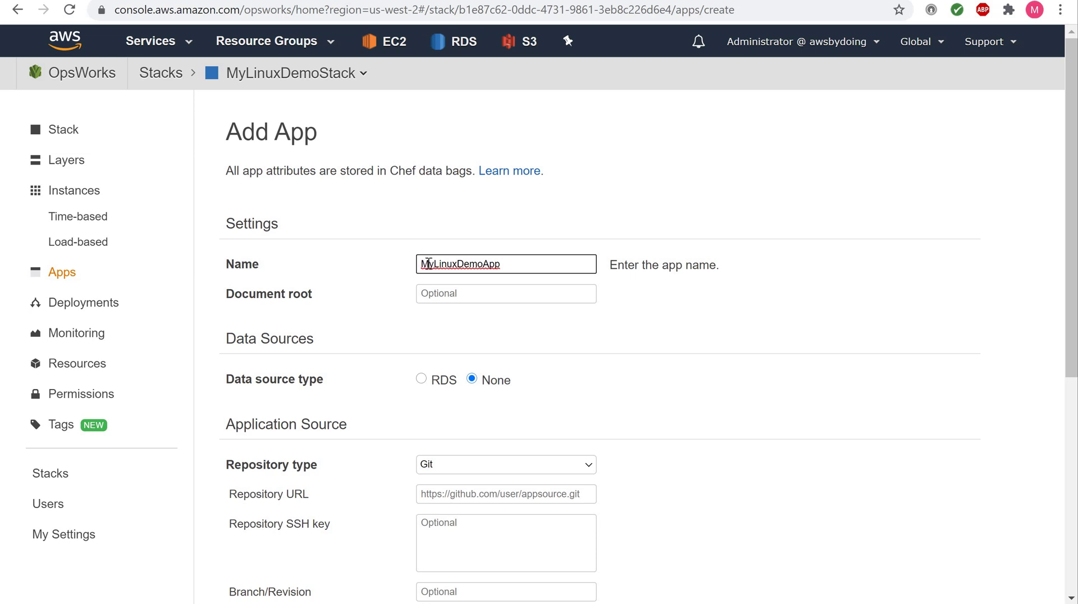
{"action": "key", "text": "alt+Tab"}
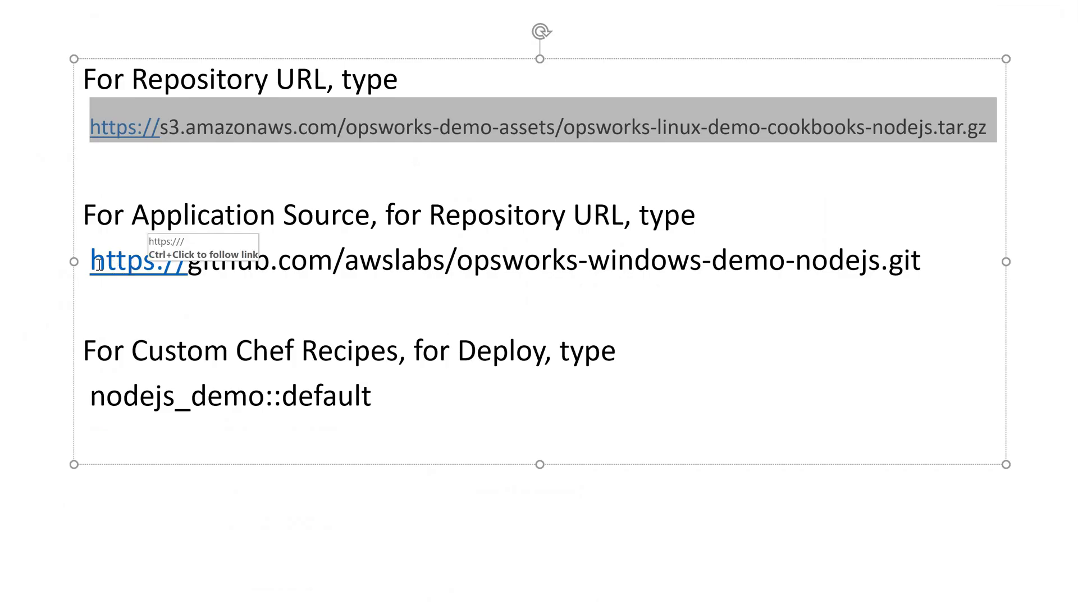
{"action": "left_click_drag", "start_coordinate": [92, 258], "coordinate": [546, 284]}
{"action": "left_click_drag", "start_coordinate": [697, 249], "coordinate": [910, 259]}
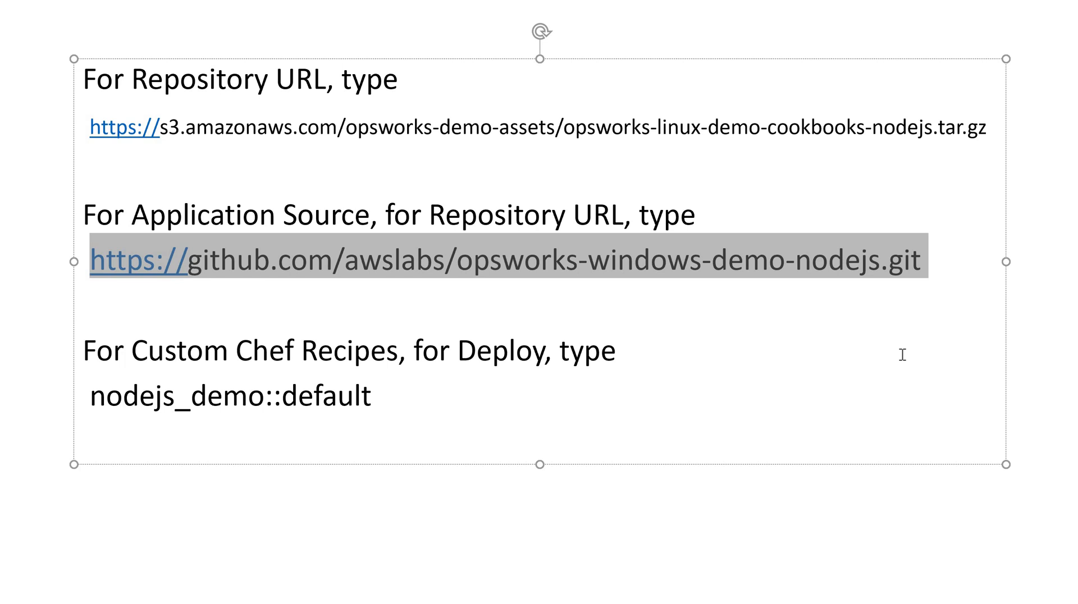
{"action": "key", "text": "alt+Tab"}
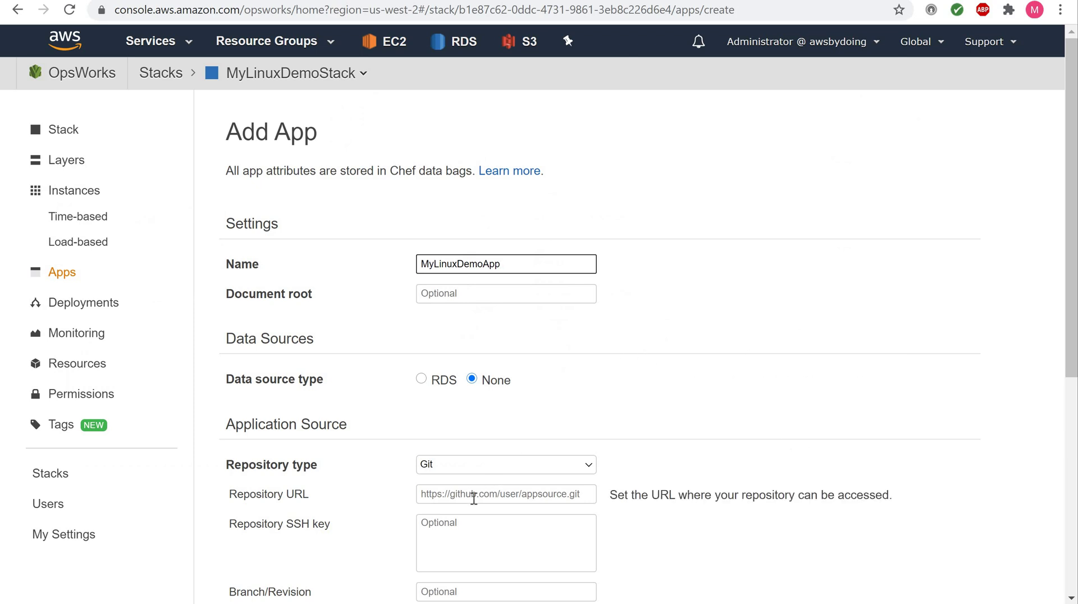
{"action": "scroll", "coordinate": [473, 500], "scroll_direction": "down", "scroll_amount": 3}
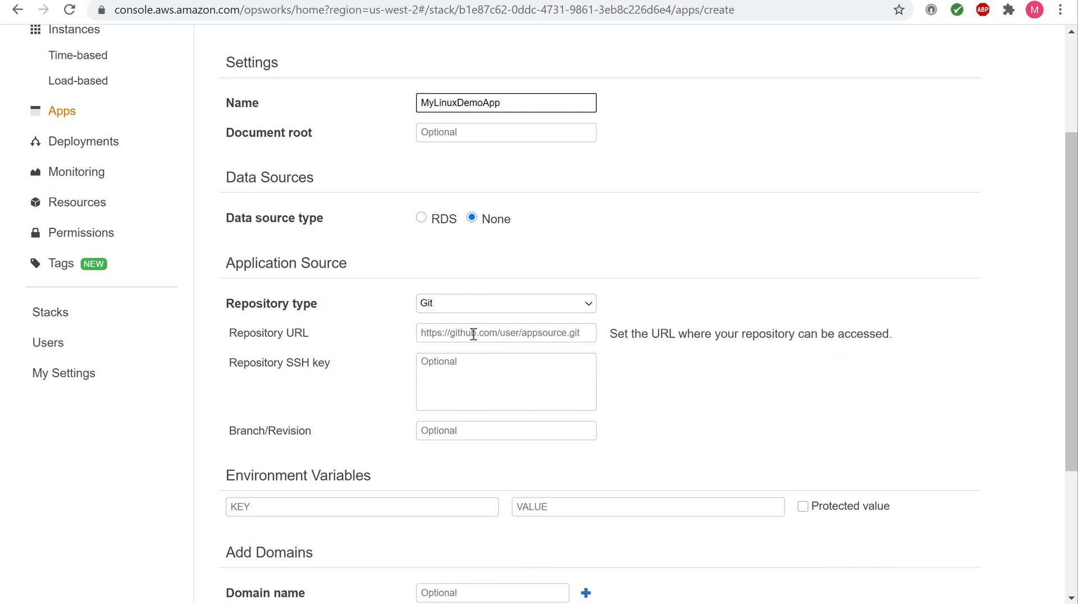
{"action": "left_click", "coordinate": [474, 334]}
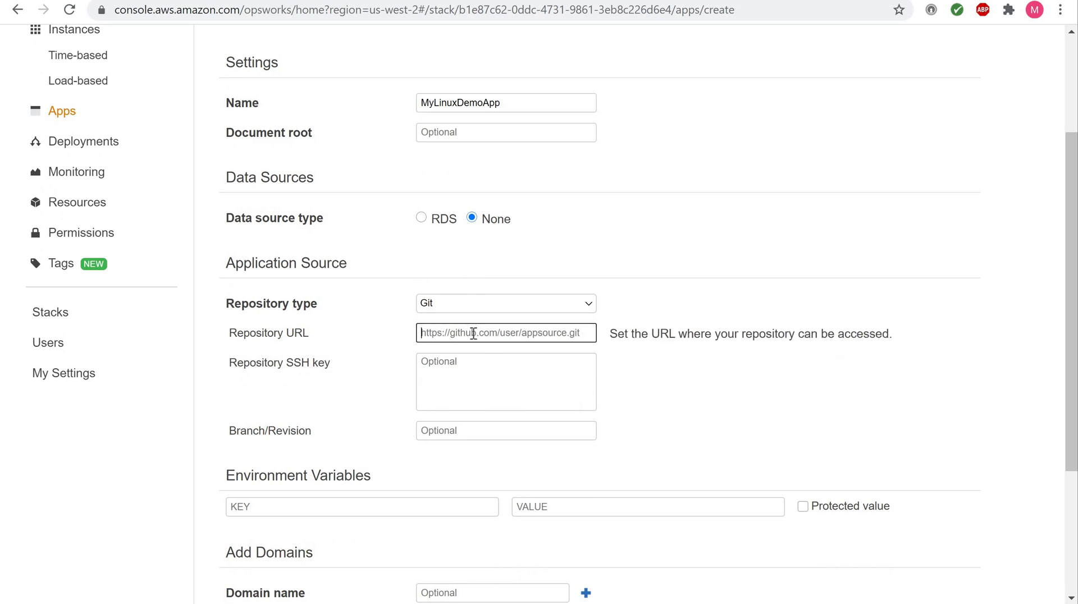
{"action": "key", "text": "ctrl+v"}
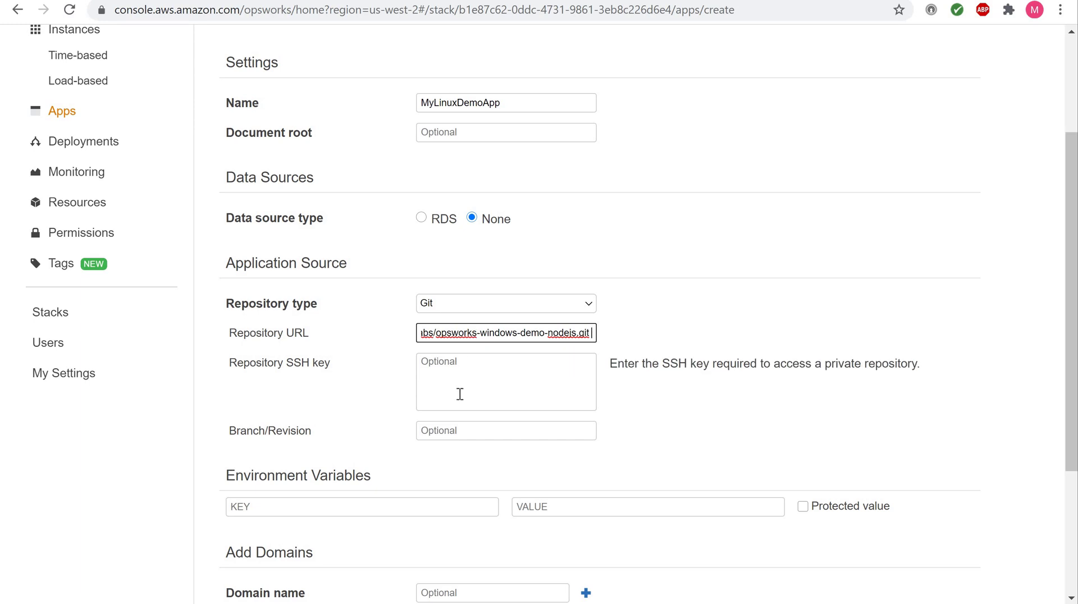
{"action": "key", "text": "Home"}
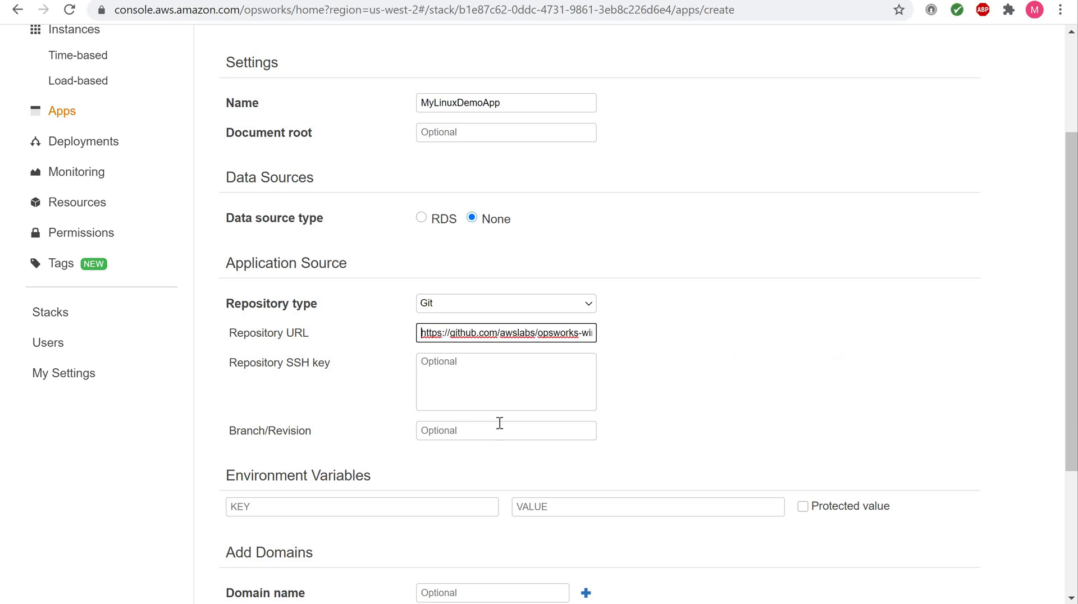
{"action": "scroll", "coordinate": [496, 424], "scroll_direction": "down", "scroll_amount": 3}
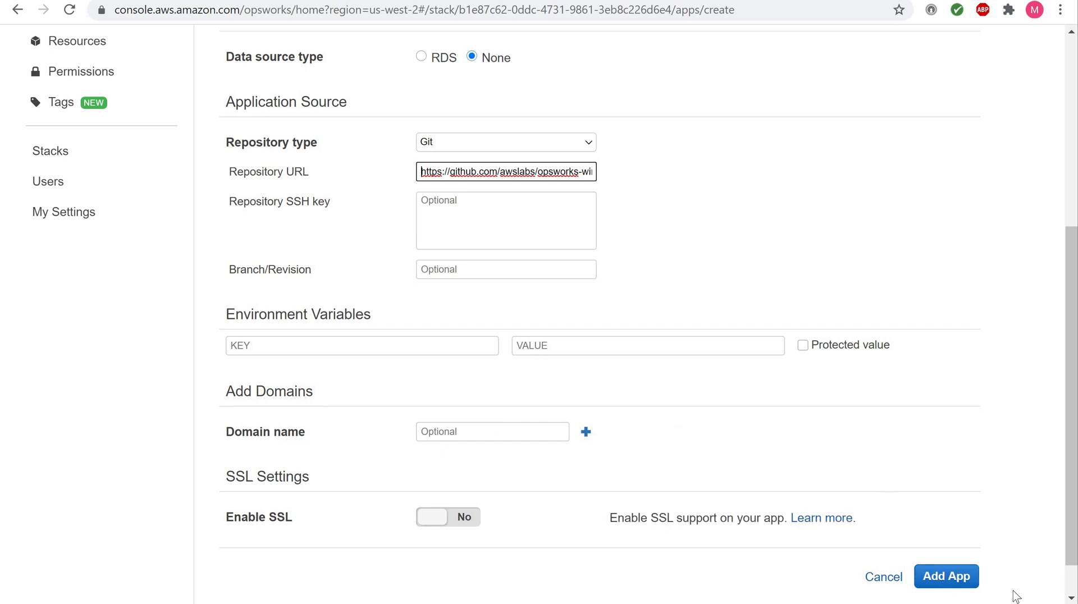
{"action": "left_click", "coordinate": [941, 584]}
{"action": "left_click", "coordinate": [941, 584]}
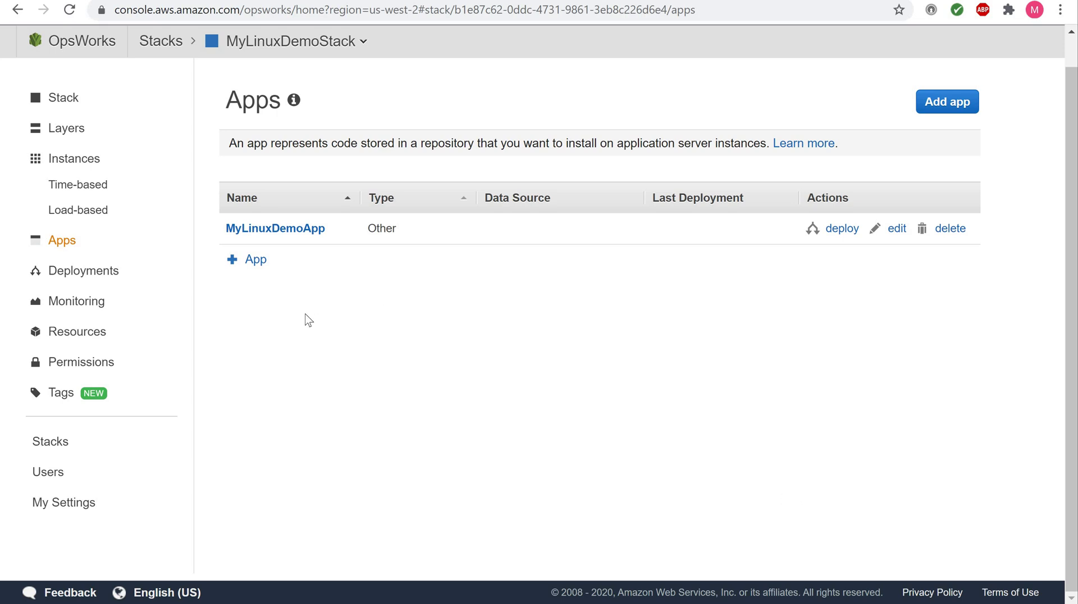
- Start a new instance in MyLinuxDemoLayer with the hostname demo1 and set its size to t2.micro
{"action": "left_click", "coordinate": [75, 162]}
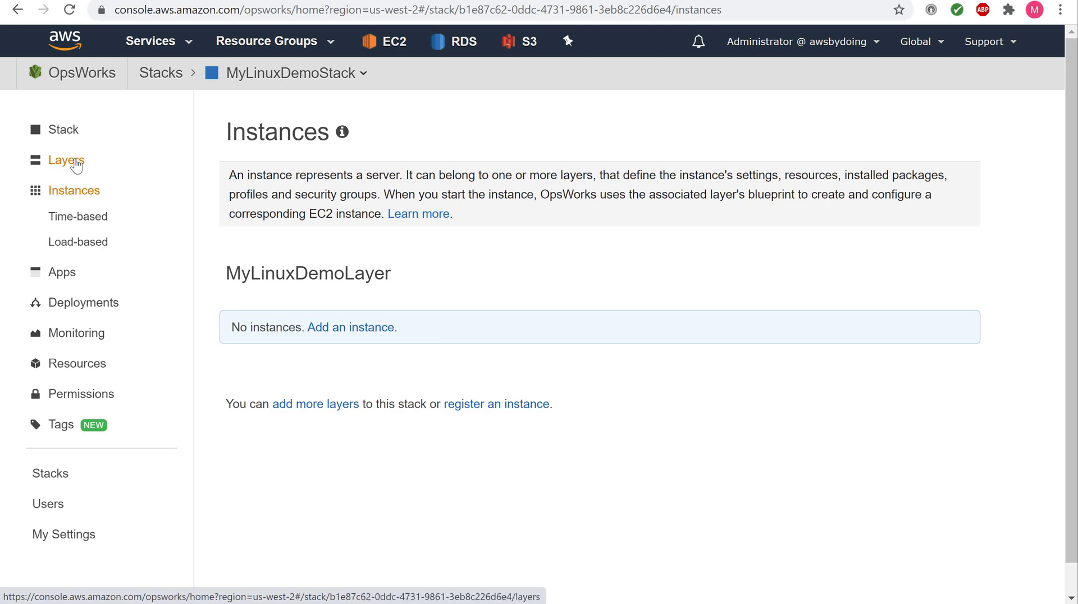
{"action": "left_click", "coordinate": [337, 332]}
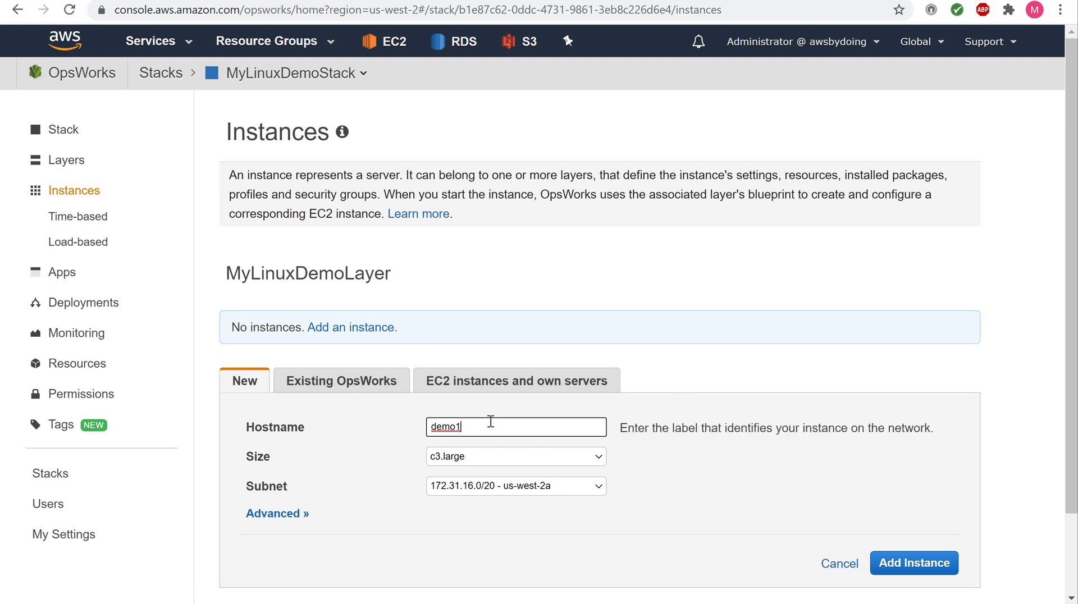
{"action": "left_click", "coordinate": [483, 455]}
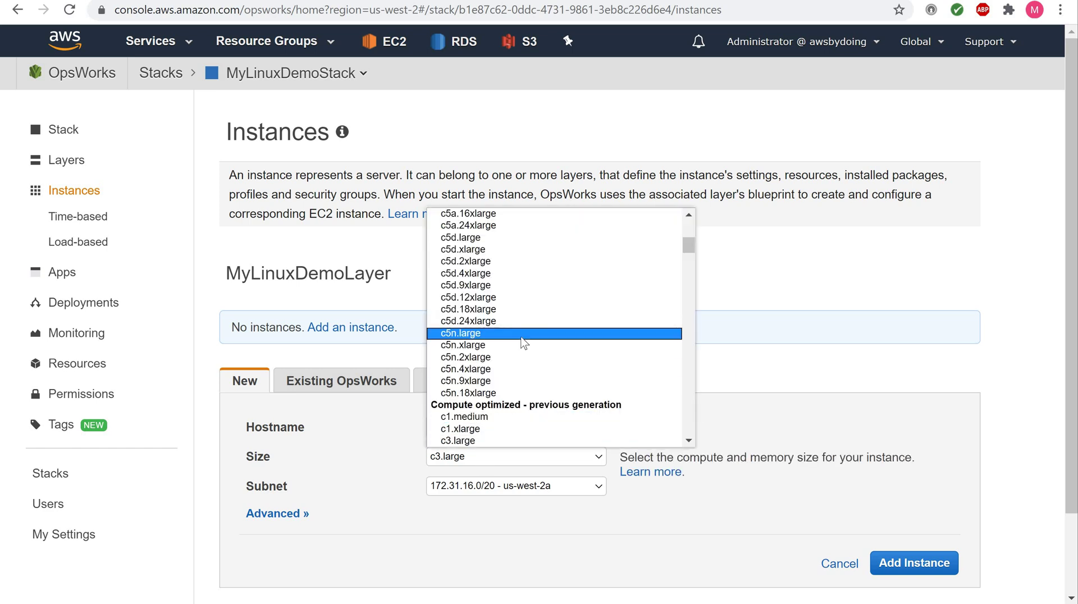
{"action": "scroll", "coordinate": [523, 343], "scroll_direction": "up", "scroll_amount": 5}
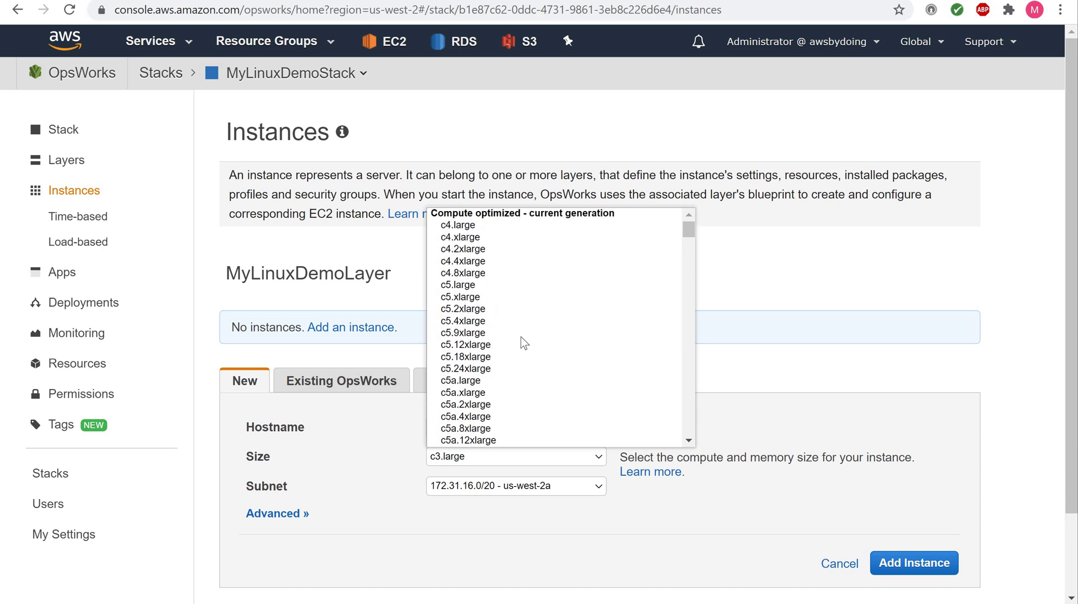
{"action": "scroll", "coordinate": [523, 343], "scroll_direction": "down", "scroll_amount": 20}
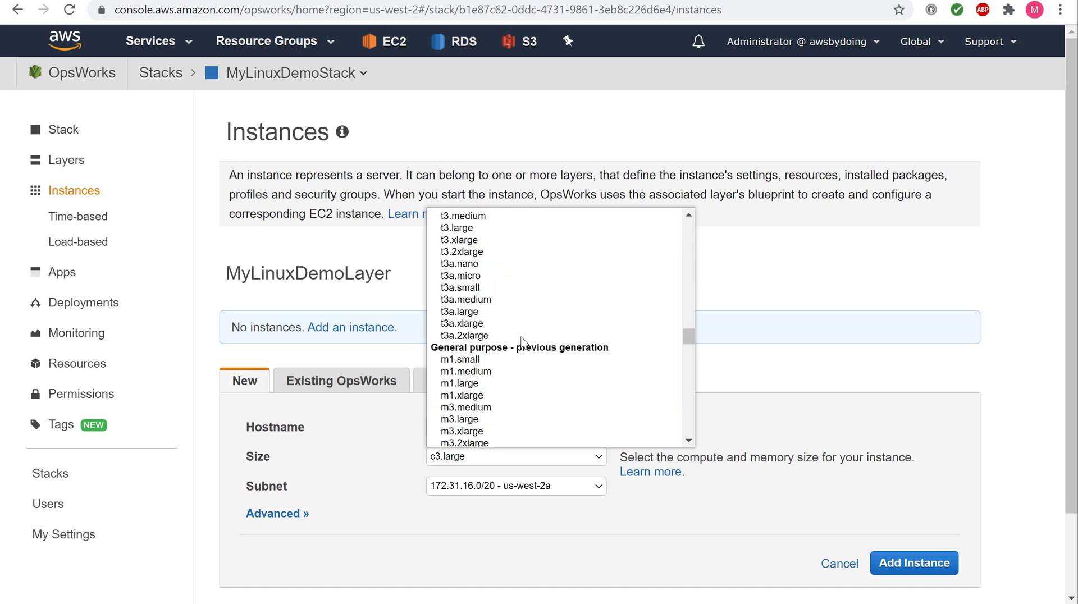
{"action": "scroll", "coordinate": [523, 343], "scroll_direction": "down", "scroll_amount": 5}
{"action": "scroll", "coordinate": [524, 343], "scroll_direction": "up", "scroll_amount": 15}
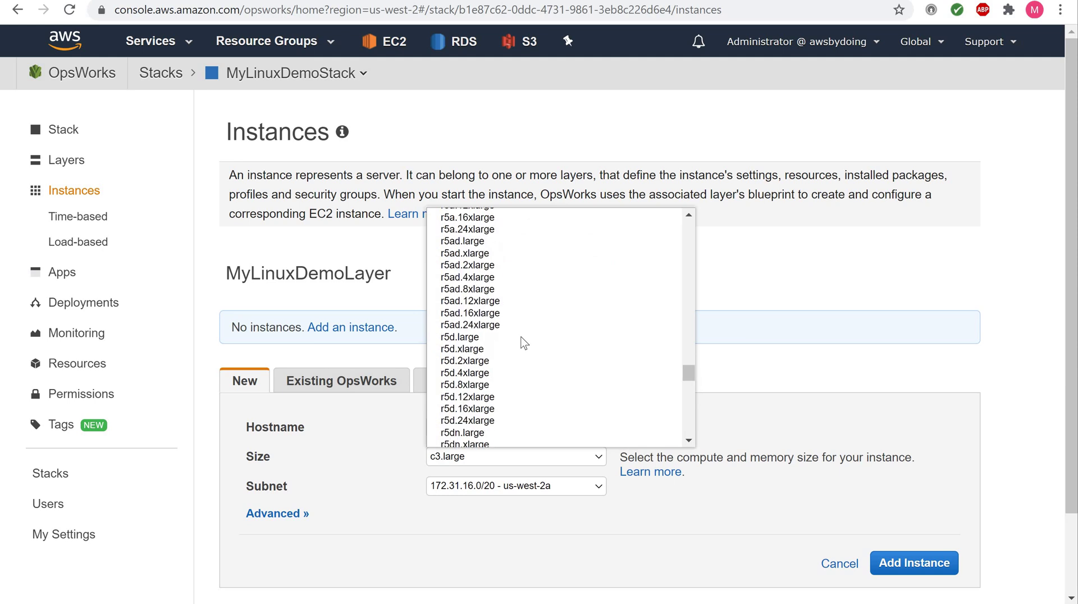
{"action": "scroll", "coordinate": [524, 343], "scroll_direction": "up", "scroll_amount": 8}
{"action": "scroll", "coordinate": [523, 343], "scroll_direction": "down", "scroll_amount": 3}
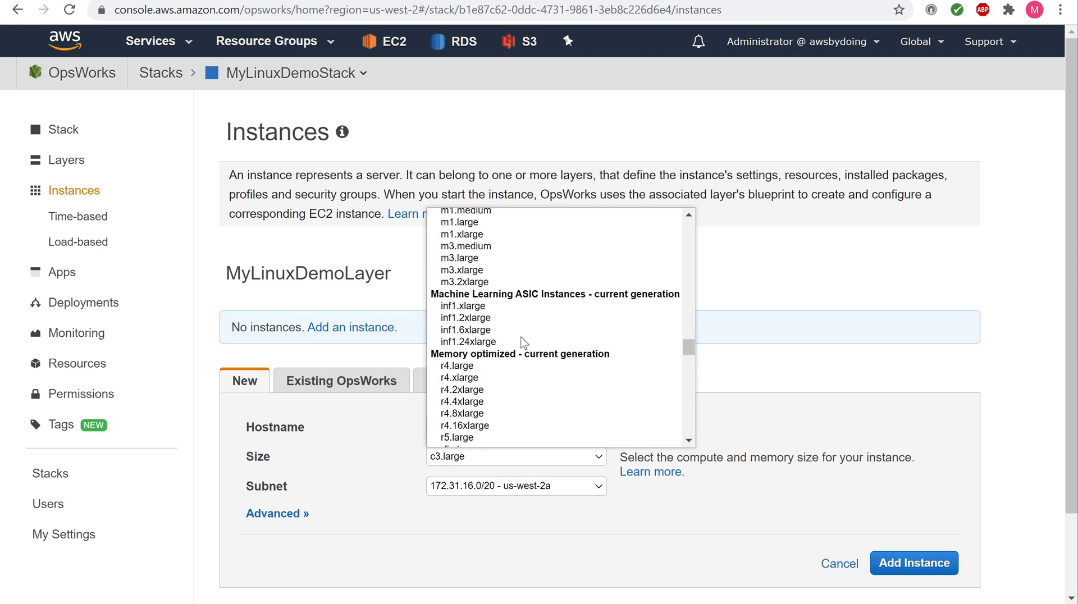
{"action": "scroll", "coordinate": [523, 343], "scroll_direction": "down", "scroll_amount": 4}
{"action": "scroll", "coordinate": [524, 343], "scroll_direction": "down", "scroll_amount": 10}
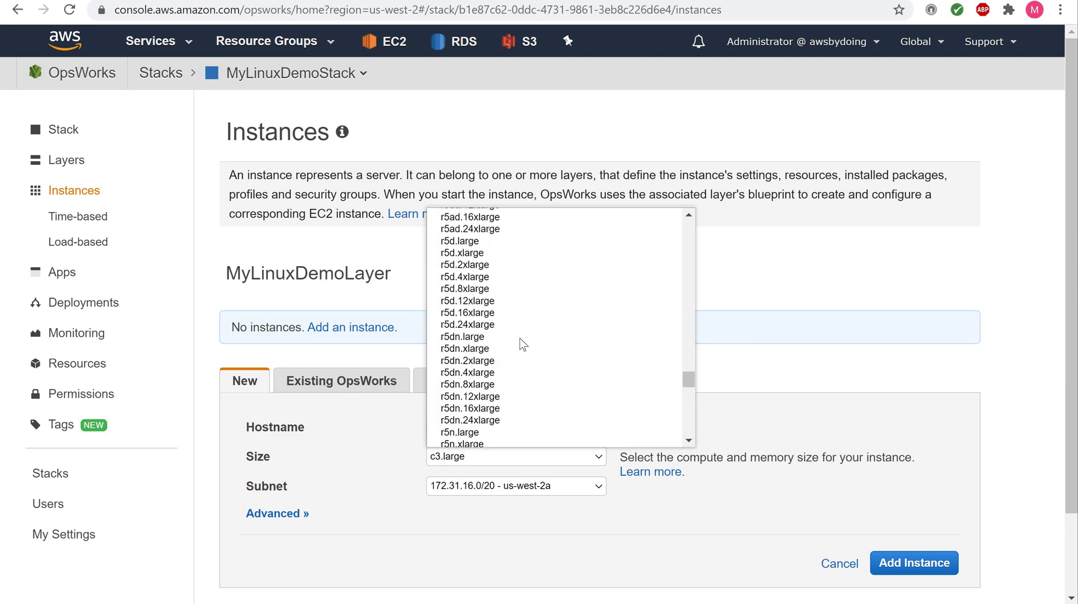
{"action": "scroll", "coordinate": [522, 344], "scroll_direction": "down", "scroll_amount": 5}
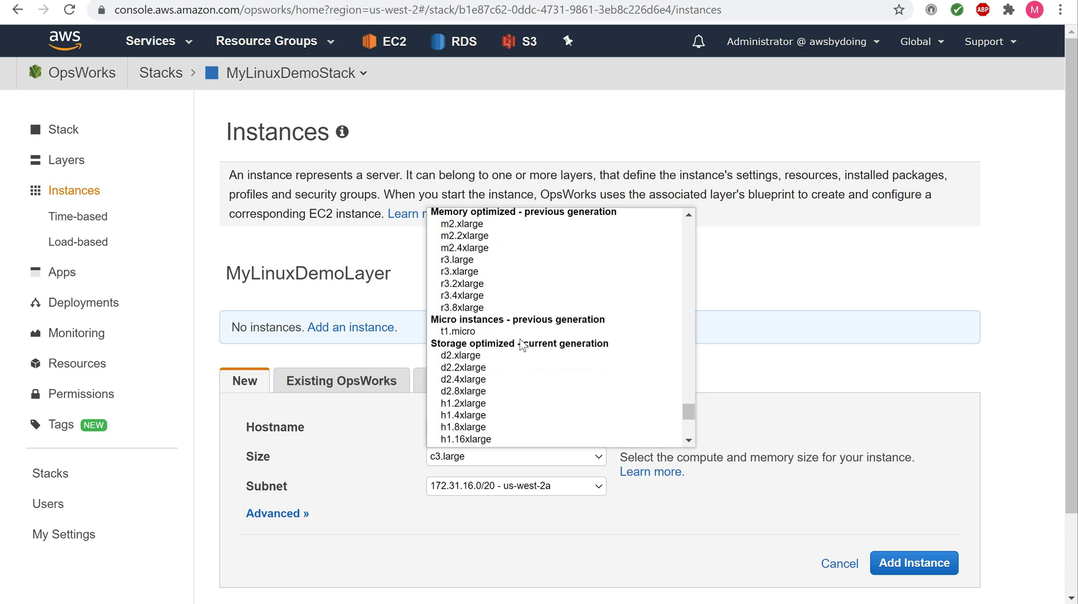
{"action": "scroll", "coordinate": [522, 345], "scroll_direction": "down", "scroll_amount": 6}
{"action": "scroll", "coordinate": [522, 345], "scroll_direction": "up", "scroll_amount": 5}
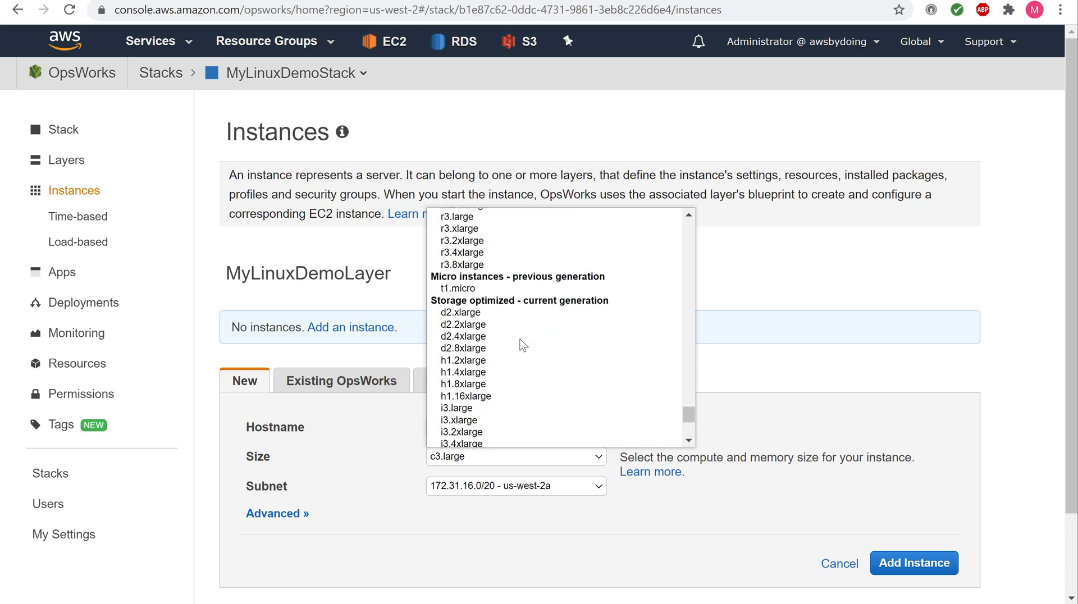
{"action": "scroll", "coordinate": [522, 344], "scroll_direction": "up", "scroll_amount": 8}
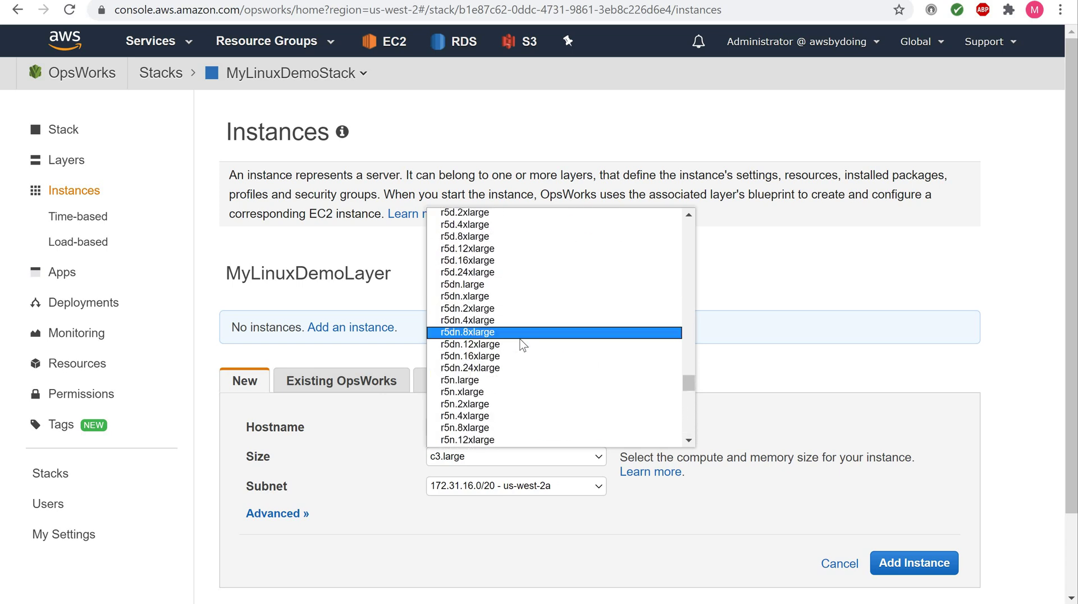
{"action": "scroll", "coordinate": [523, 345], "scroll_direction": "up", "scroll_amount": 8}
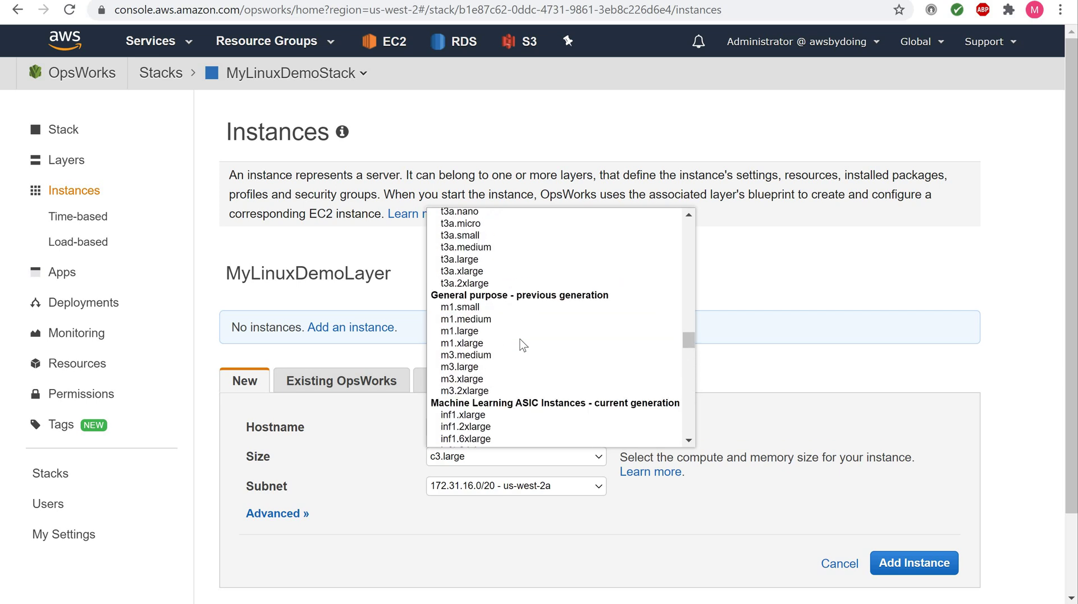
{"action": "scroll", "coordinate": [522, 345], "scroll_direction": "up", "scroll_amount": 5}
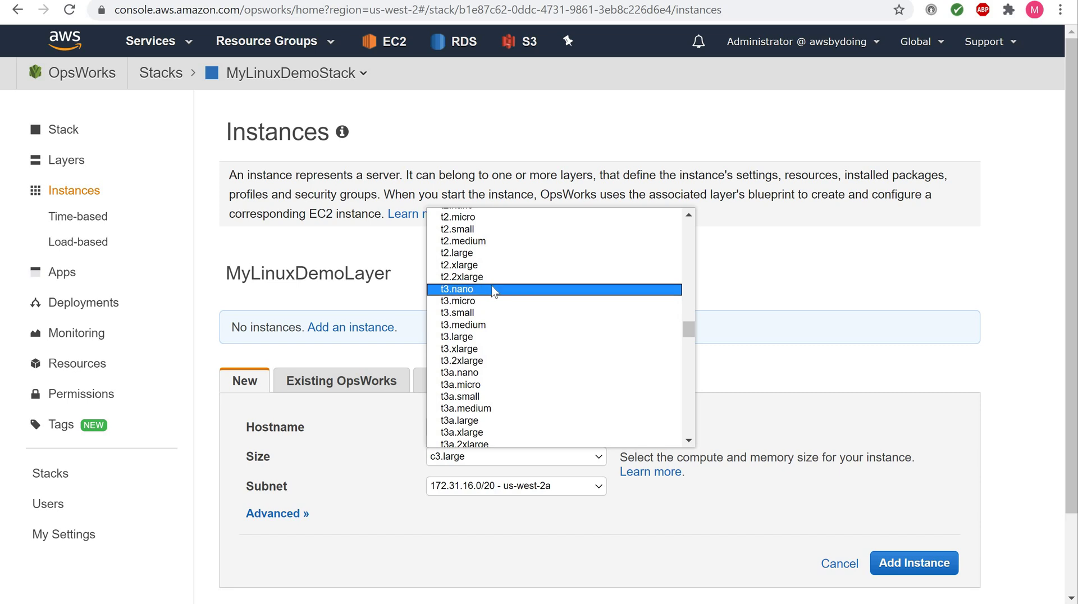
{"action": "left_click", "coordinate": [471, 220]}
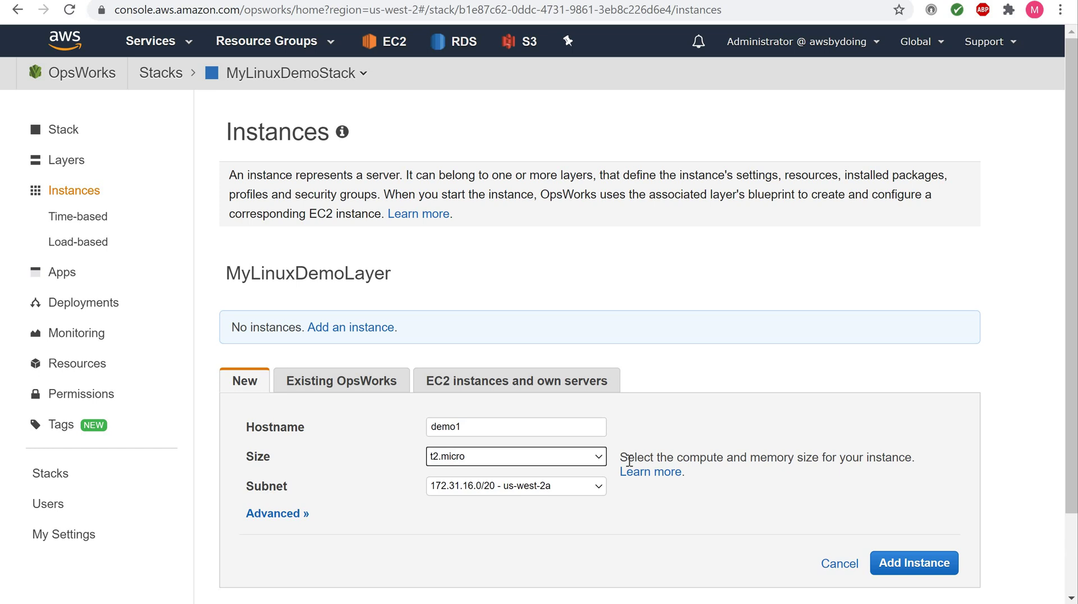
- Show the new instance's advanced settings, add it to the layer with the defaults, and start demo1
{"action": "scroll", "coordinate": [286, 507], "scroll_direction": "down", "scroll_amount": 1}
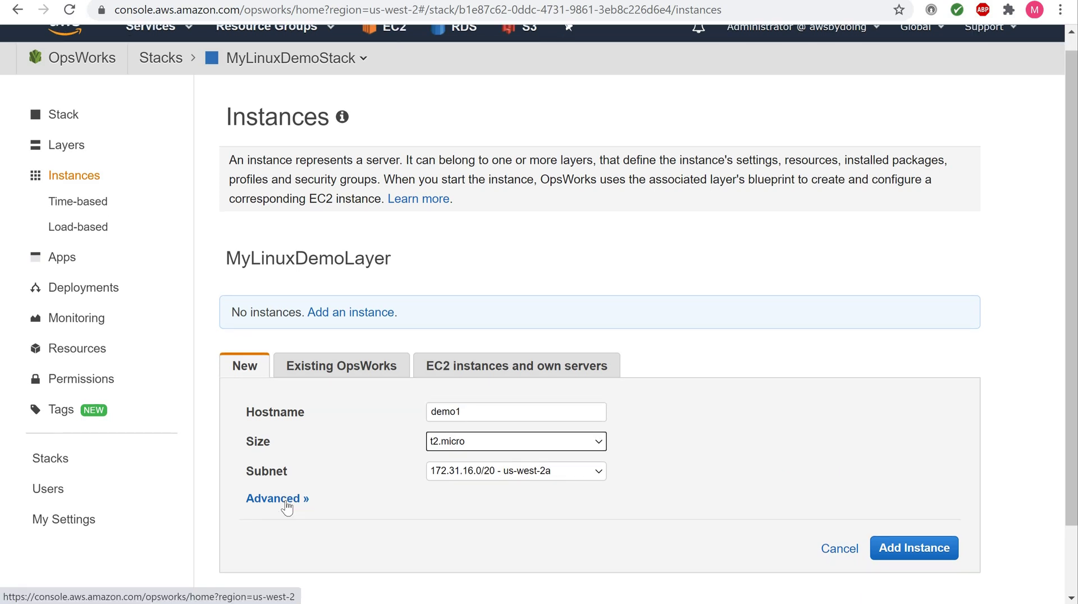
{"action": "left_click", "coordinate": [287, 507]}
{"action": "scroll", "coordinate": [288, 507], "scroll_direction": "down", "scroll_amount": 4}
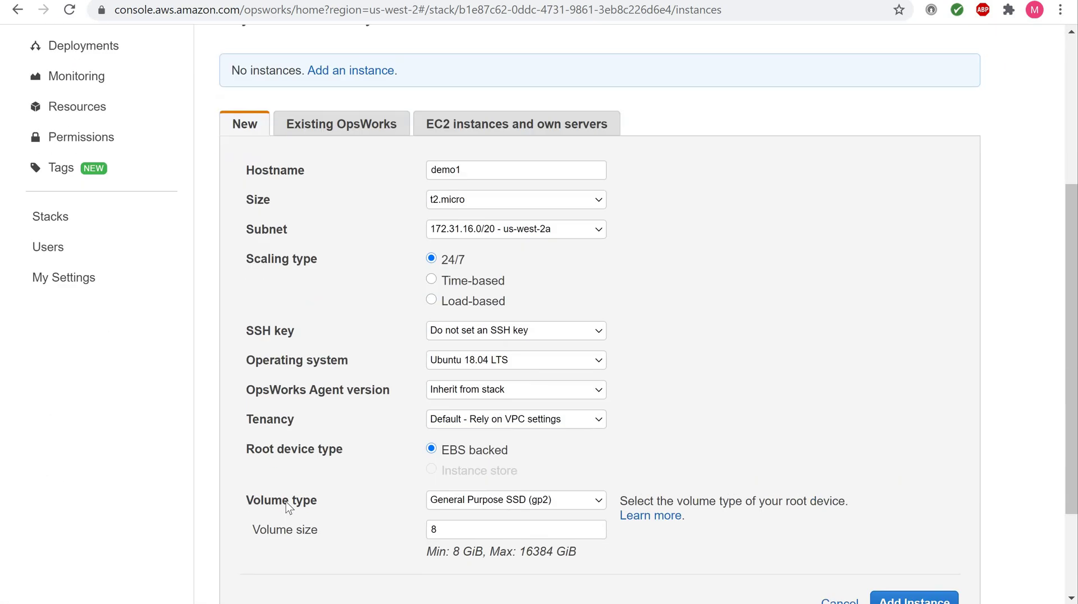
{"action": "scroll", "coordinate": [288, 507], "scroll_direction": "down", "scroll_amount": 2}
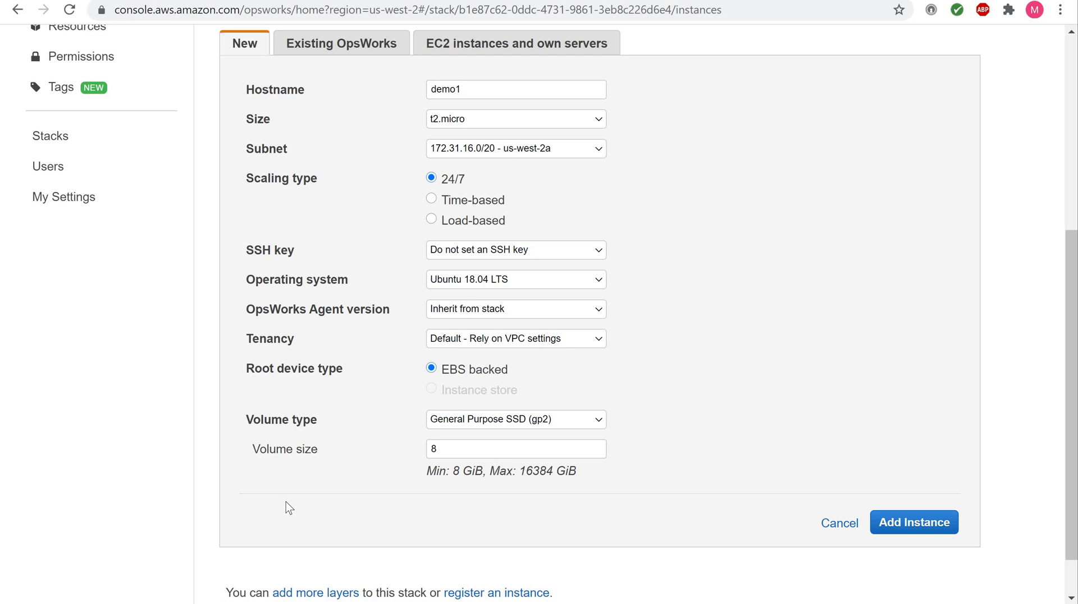
{"action": "left_click", "coordinate": [902, 530]}
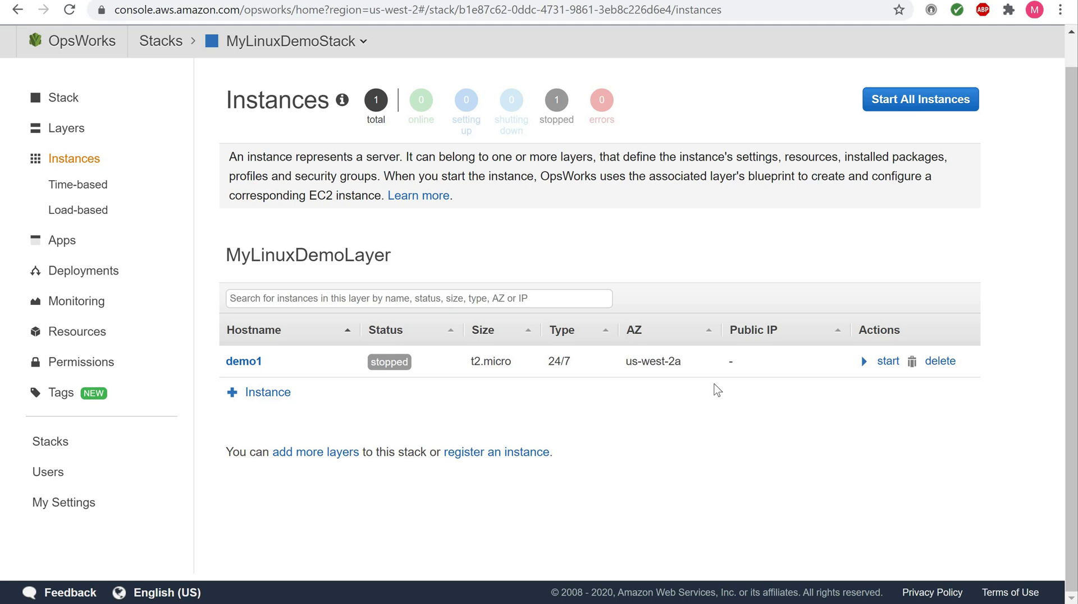
{"action": "left_click", "coordinate": [866, 363]}
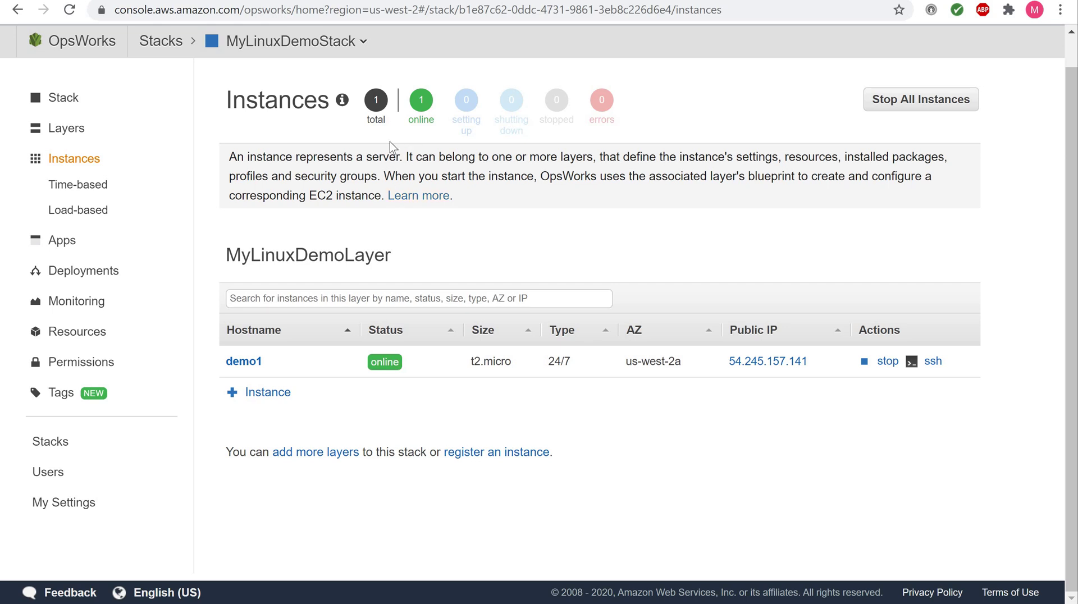
- Add the recipe nodejs_demo::default to the Deploy lifecycle event of MyLinuxDemoLayer and save the layer's recipes
{"action": "left_click", "coordinate": [60, 135]}
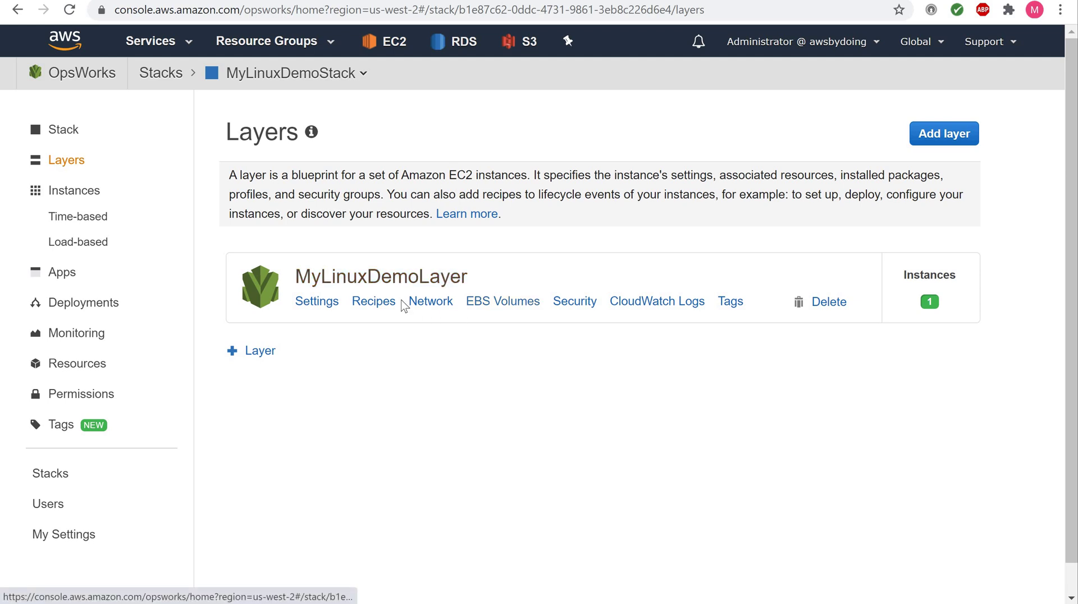
{"action": "left_click", "coordinate": [372, 303]}
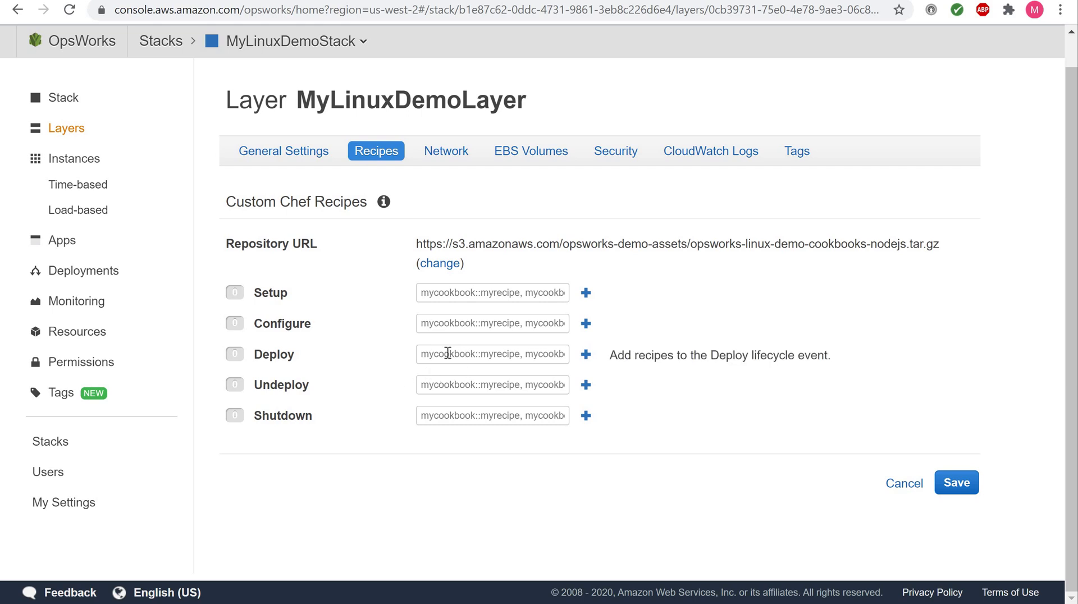
{"action": "left_click", "coordinate": [447, 353]}
{"action": "type", "text": "nodejs_demo::default"}
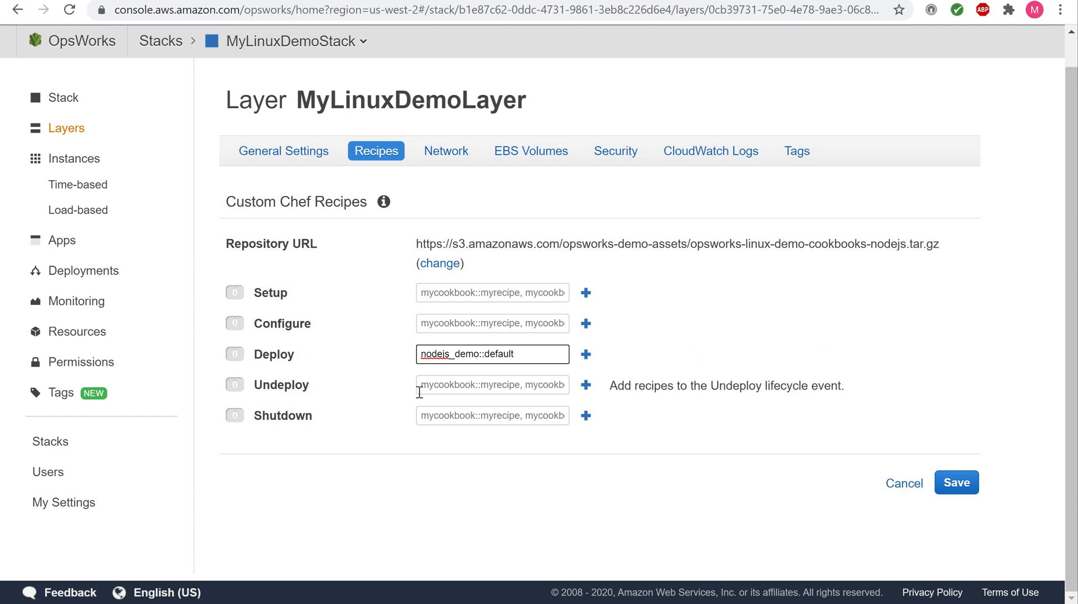
{"action": "key", "text": "Return"}
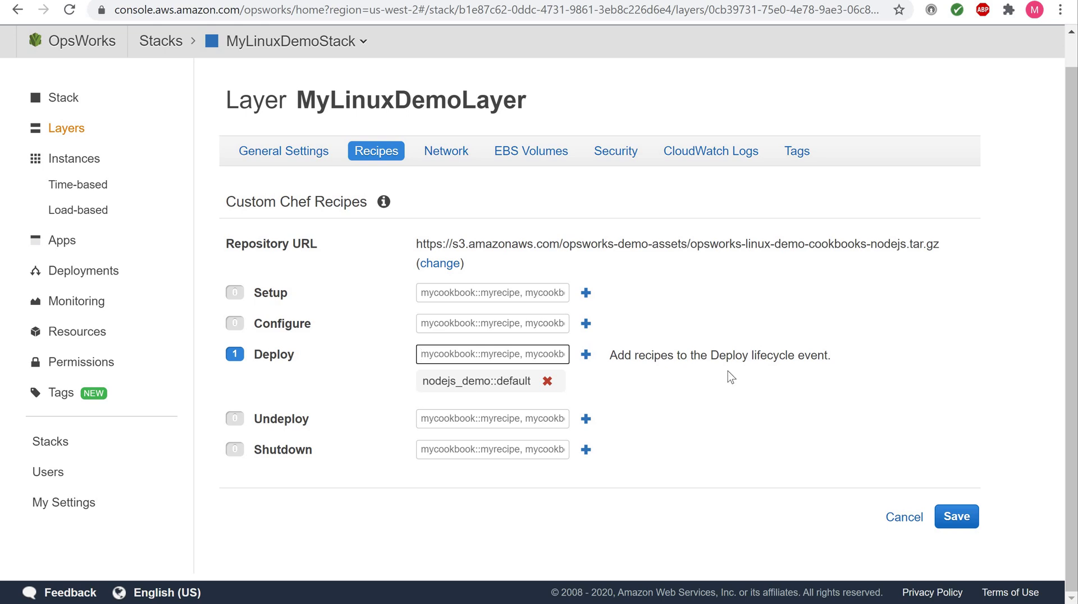
{"action": "left_click", "coordinate": [944, 519]}
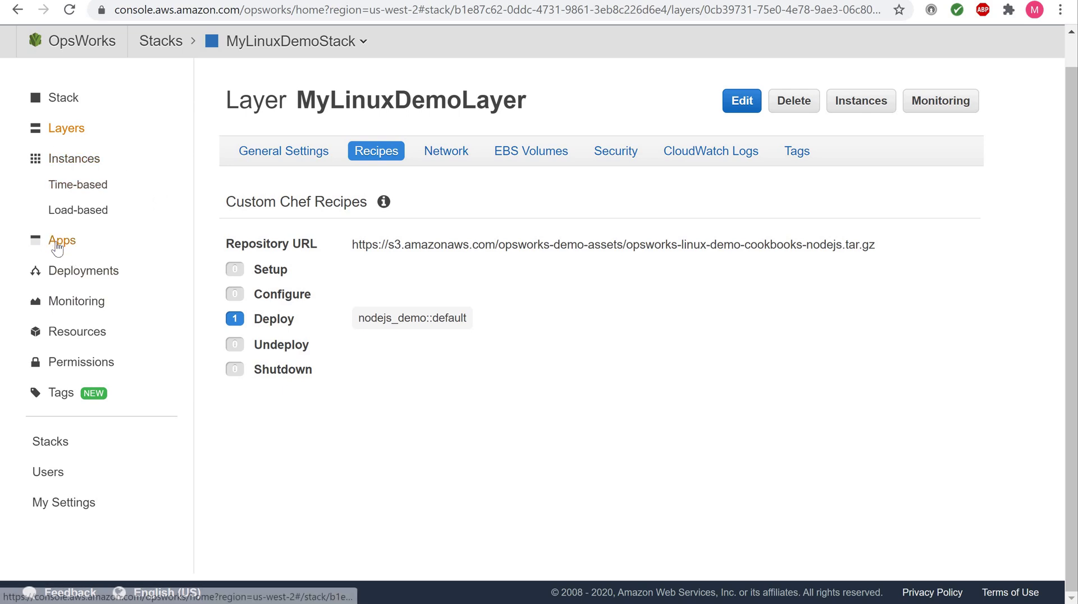
- Deploy MyLinuxDemoApp to the demo1 instance with the Deploy command, expanding the advanced settings and leaving the custom Chef JSON empty
{"action": "left_click", "coordinate": [54, 240]}
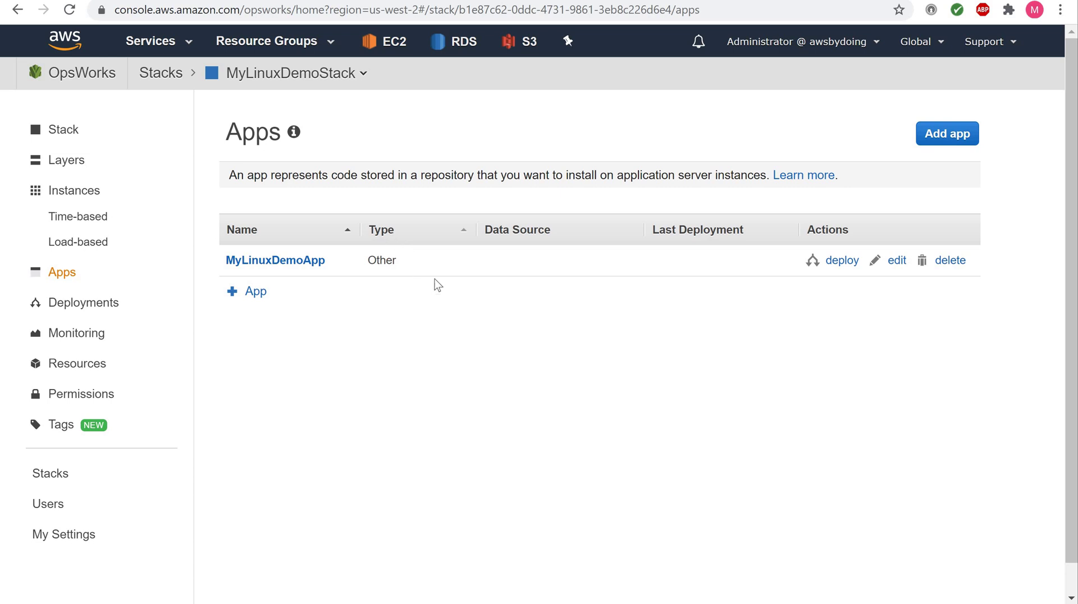
{"action": "left_click", "coordinate": [837, 262]}
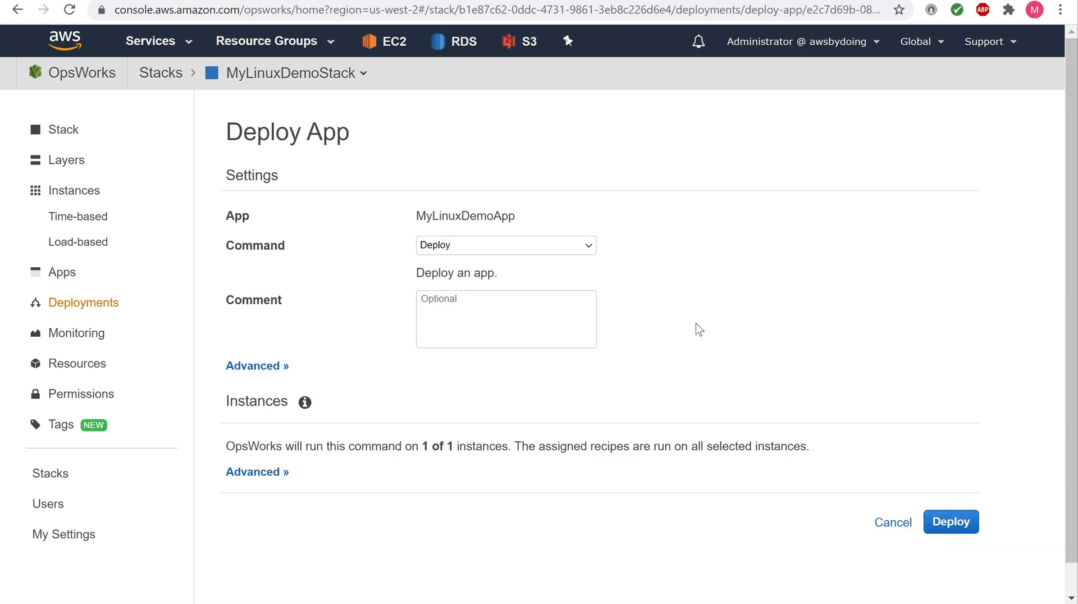
{"action": "scroll", "coordinate": [695, 324], "scroll_direction": "down", "scroll_amount": 2}
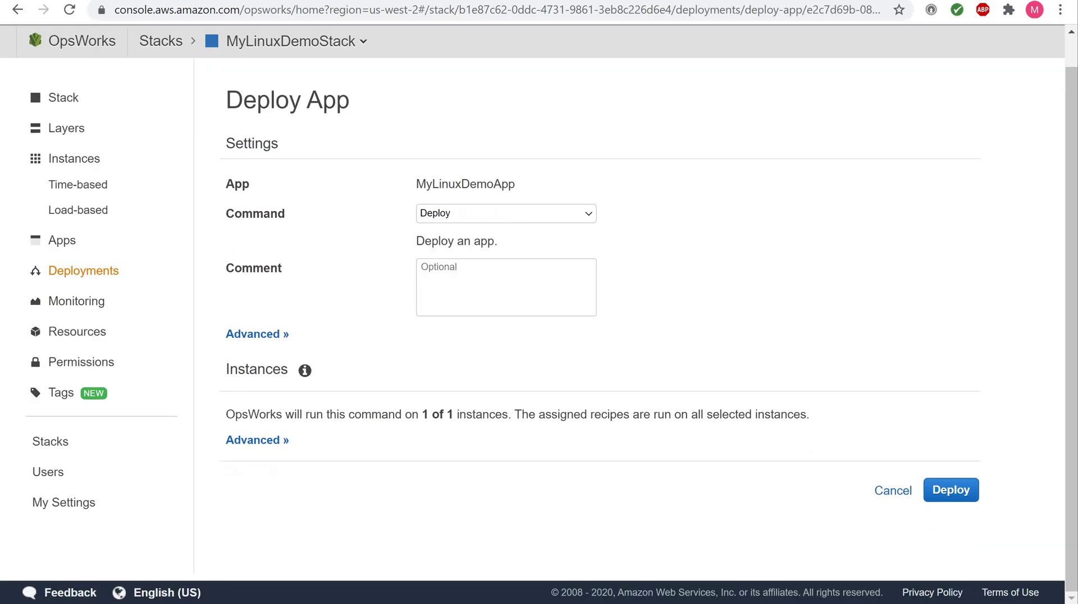
{"action": "left_click", "coordinate": [242, 339]}
{"action": "scroll", "coordinate": [265, 371], "scroll_direction": "down", "scroll_amount": 1}
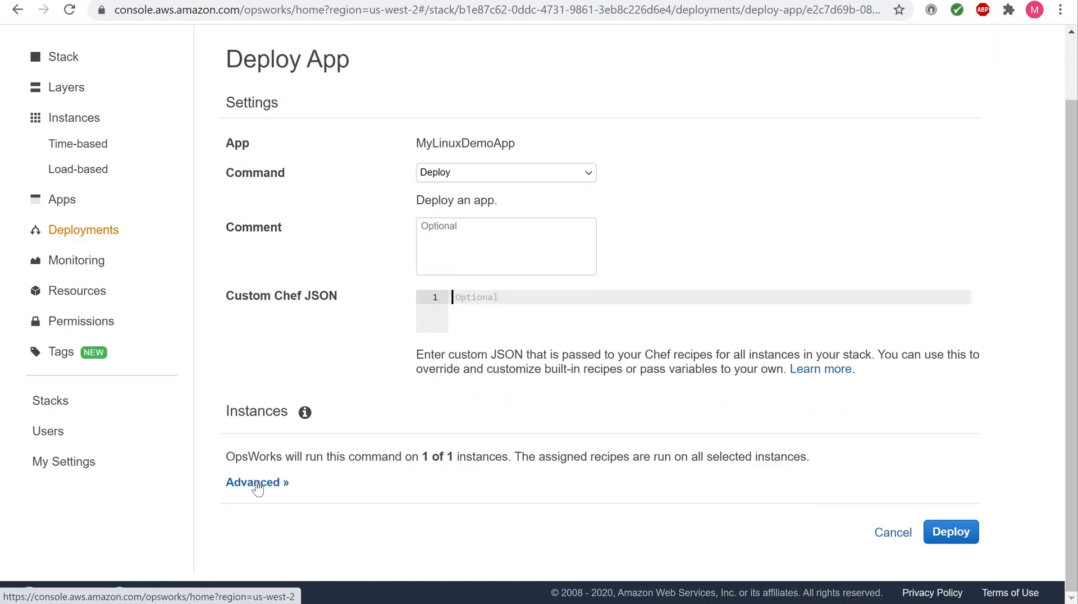
{"action": "left_click", "coordinate": [258, 482]}
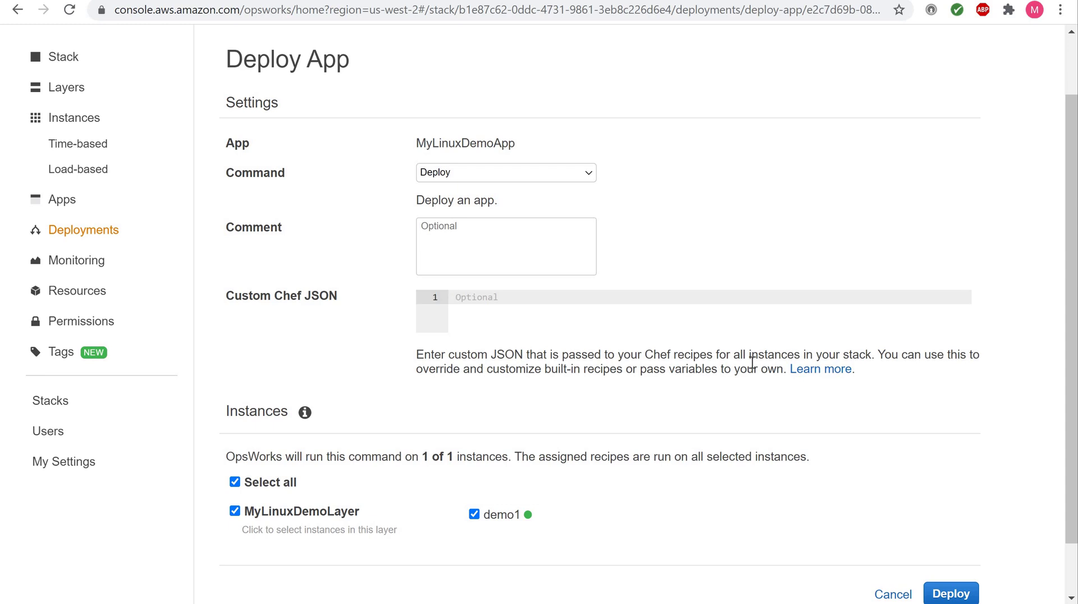
{"action": "scroll", "coordinate": [500, 509], "scroll_direction": "down", "scroll_amount": 2}
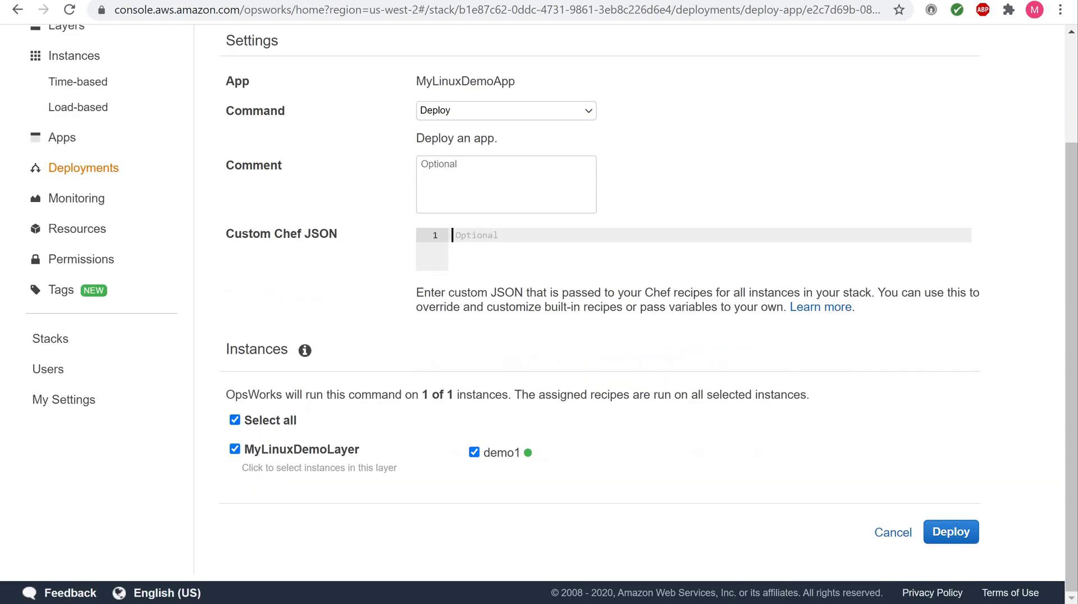
{"action": "left_click", "coordinate": [943, 539]}
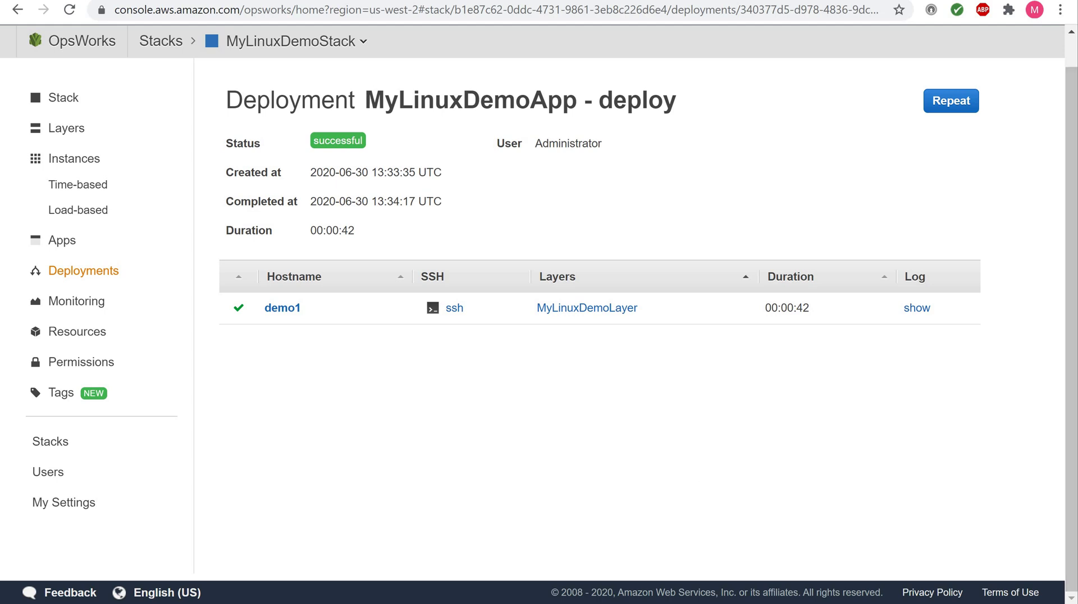
- Open the deployment log for demo1 and look through its Chef run entries
{"action": "left_click", "coordinate": [916, 311]}
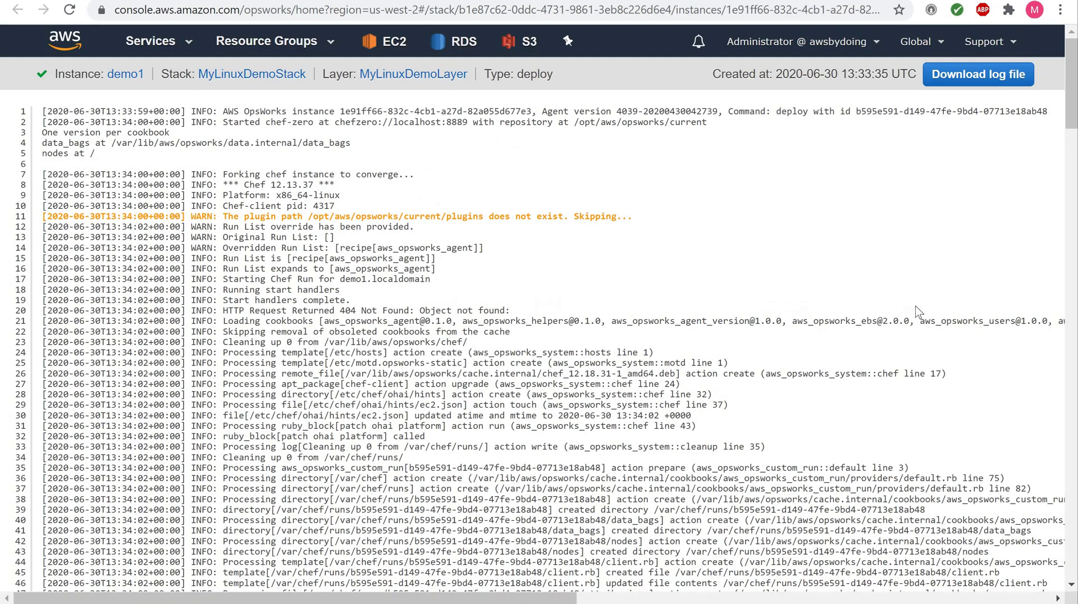
{"action": "scroll", "coordinate": [916, 311], "scroll_direction": "down", "scroll_amount": 5}
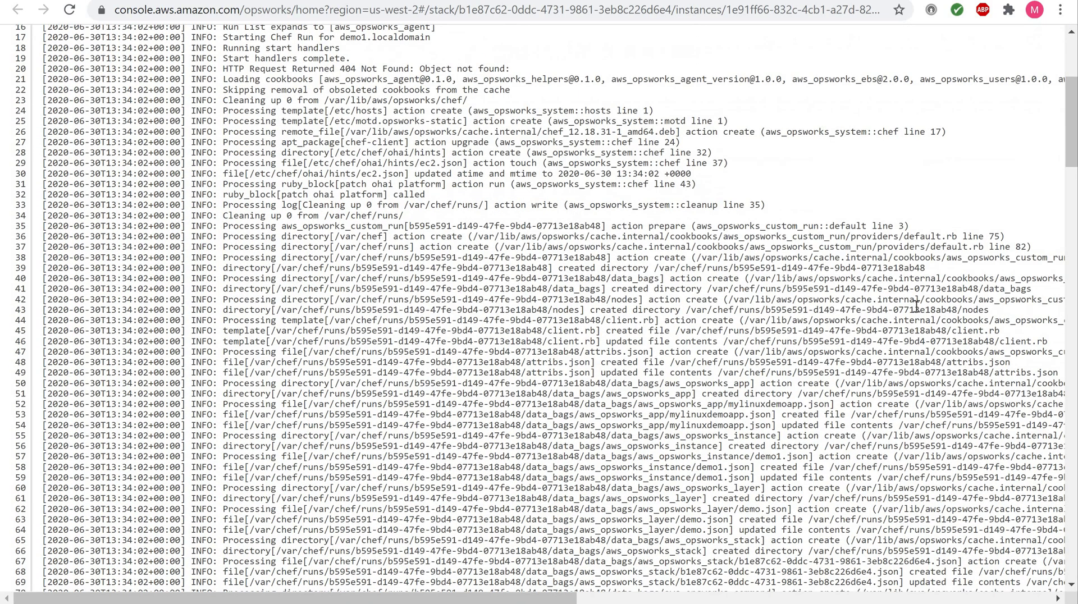
{"action": "scroll", "coordinate": [916, 310], "scroll_direction": "up", "scroll_amount": 5}
{"action": "scroll", "coordinate": [918, 312], "scroll_direction": "down", "scroll_amount": 1}
{"action": "scroll", "coordinate": [919, 312], "scroll_direction": "down", "scroll_amount": 12}
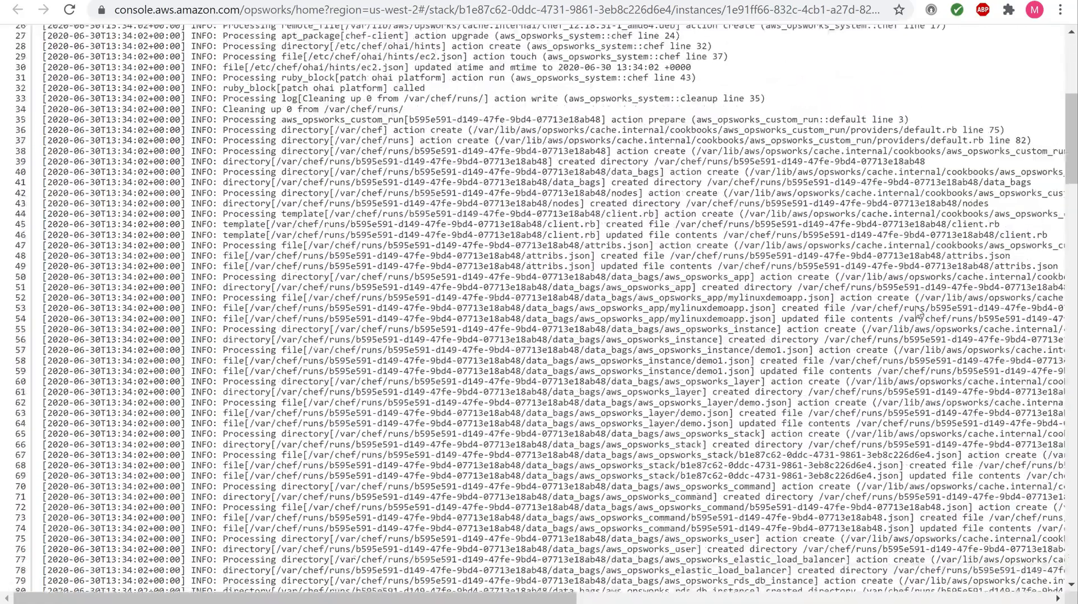
{"action": "scroll", "coordinate": [916, 306], "scroll_direction": "up", "scroll_amount": 13}
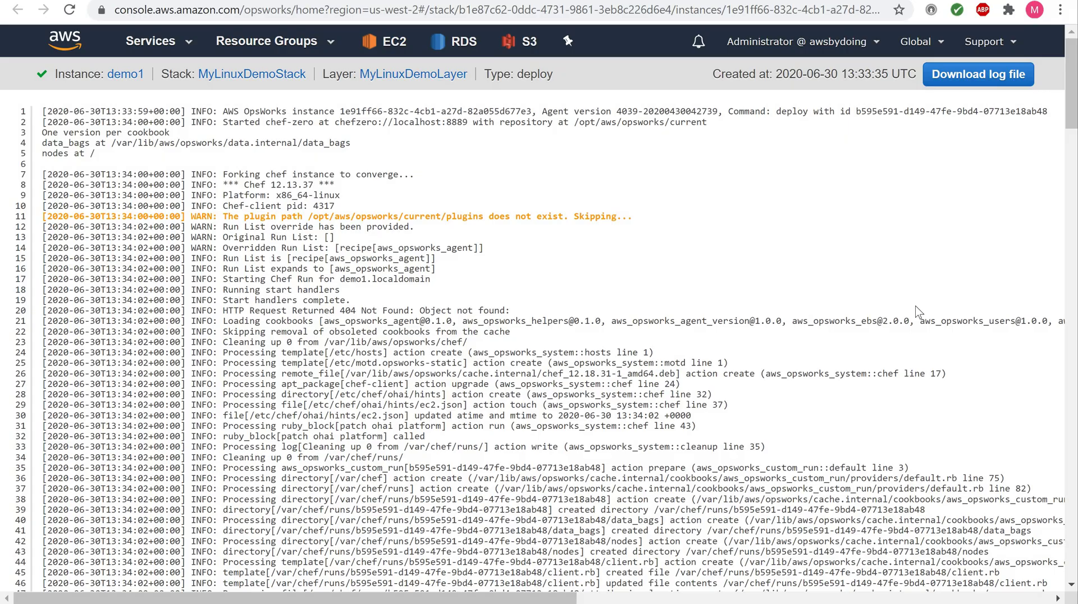
- Read through the demo1 deployment log to its final entries, including the part covering the nodejs_demo::default recipe run
{"action": "scroll", "coordinate": [916, 310], "scroll_direction": "down", "scroll_amount": 4}
{"action": "scroll", "coordinate": [918, 311], "scroll_direction": "up", "scroll_amount": 3}
{"action": "scroll", "coordinate": [919, 312], "scroll_direction": "down", "scroll_amount": 1}
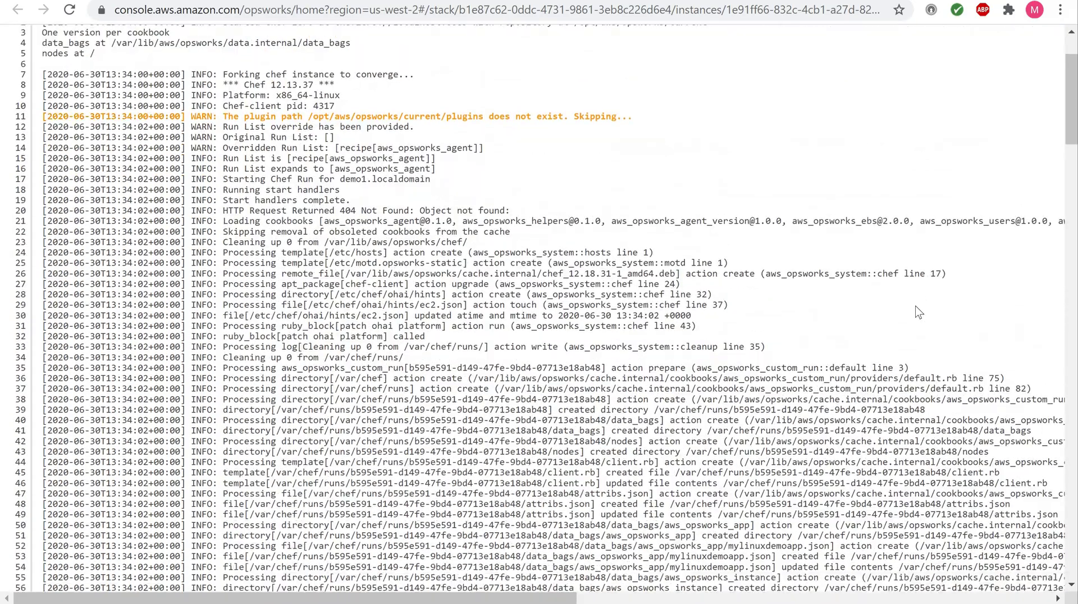
{"action": "scroll", "coordinate": [918, 312], "scroll_direction": "down", "scroll_amount": 20}
{"action": "scroll", "coordinate": [918, 313], "scroll_direction": "down", "scroll_amount": 9}
{"action": "scroll", "coordinate": [916, 306], "scroll_direction": "up", "scroll_amount": 3}
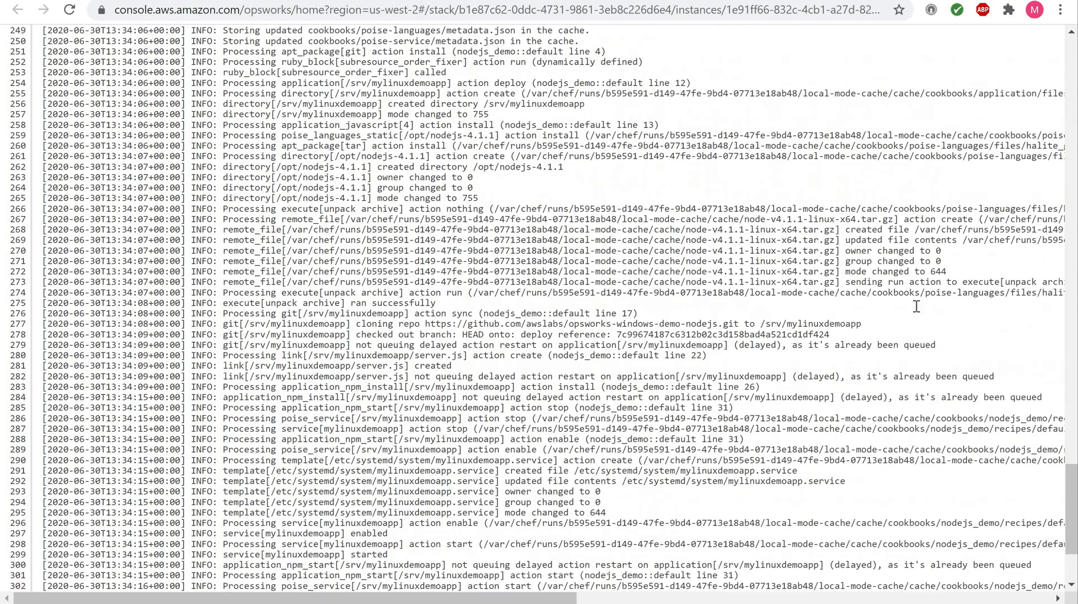
{"action": "scroll", "coordinate": [917, 306], "scroll_direction": "down", "scroll_amount": 3}
{"action": "scroll", "coordinate": [917, 306], "scroll_direction": "up", "scroll_amount": 3}
{"action": "scroll", "coordinate": [916, 306], "scroll_direction": "down", "scroll_amount": 3}
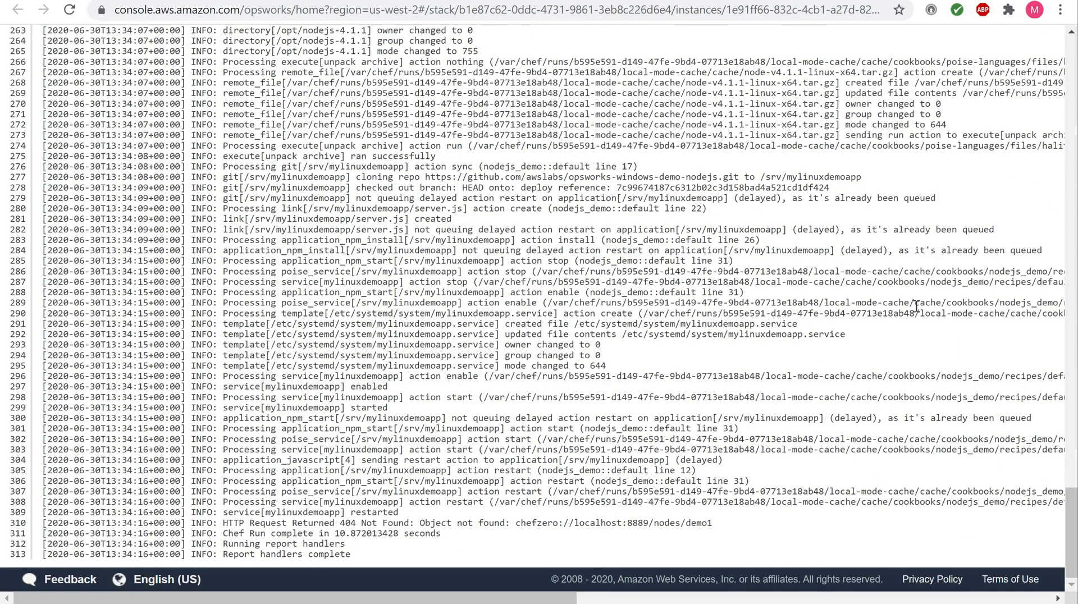
{"action": "scroll", "coordinate": [917, 306], "scroll_direction": "up", "scroll_amount": 20}
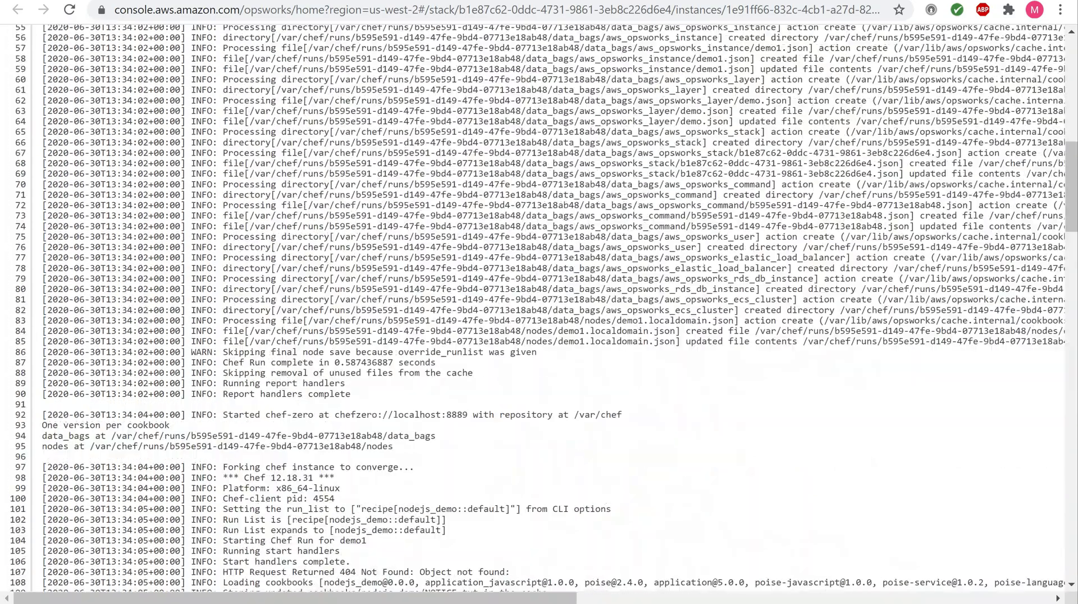
- Leave the log, open demo1's public IP address from the stack's instances, and view the deployed sample app
{"action": "key", "text": "alt+Left"}
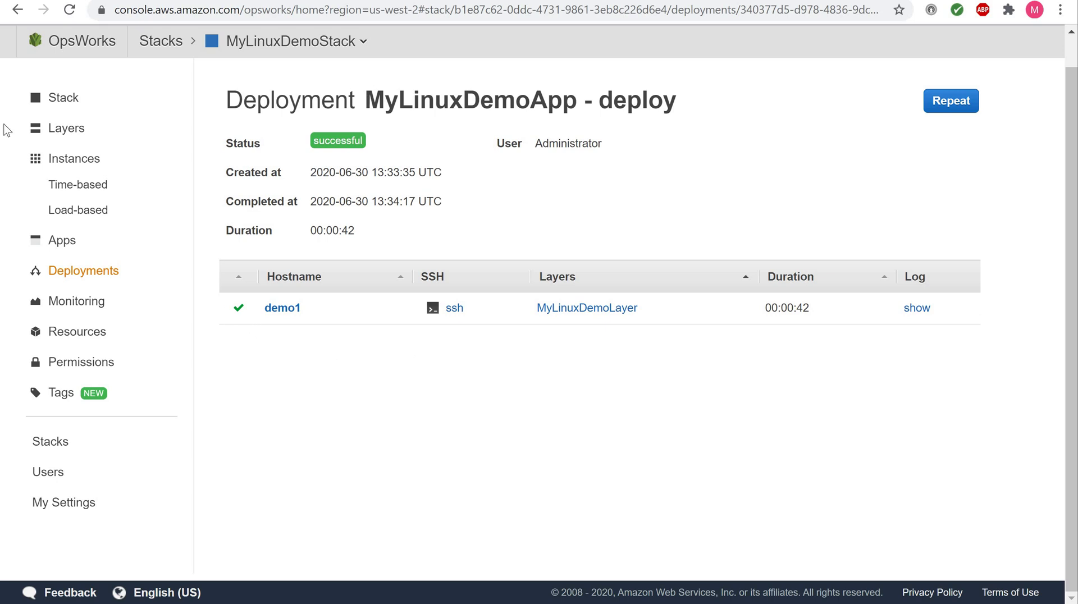
{"action": "left_click", "coordinate": [69, 161]}
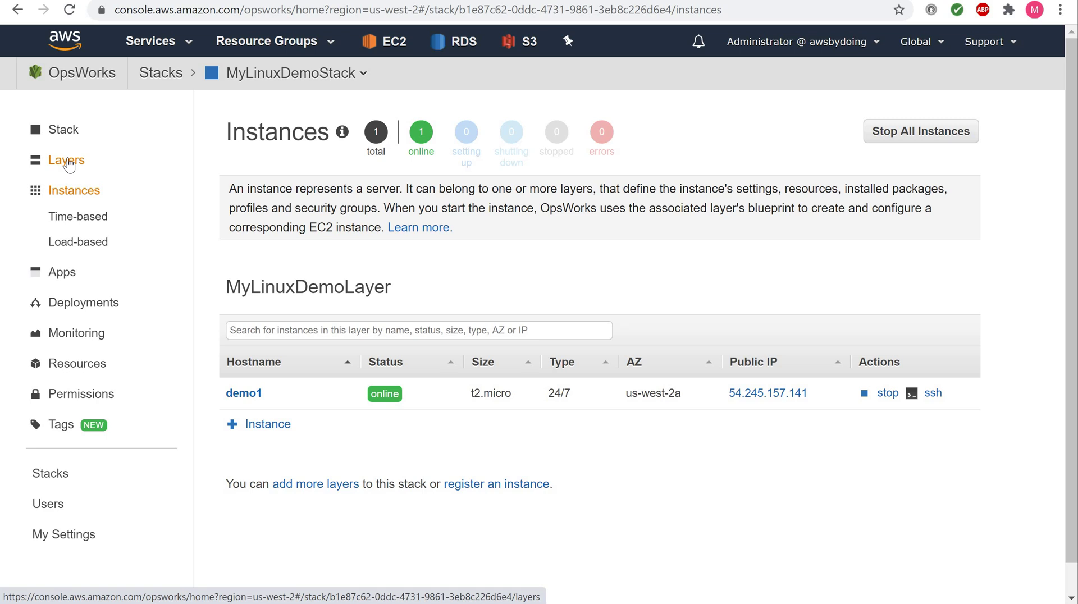
{"action": "left_click", "coordinate": [768, 396]}
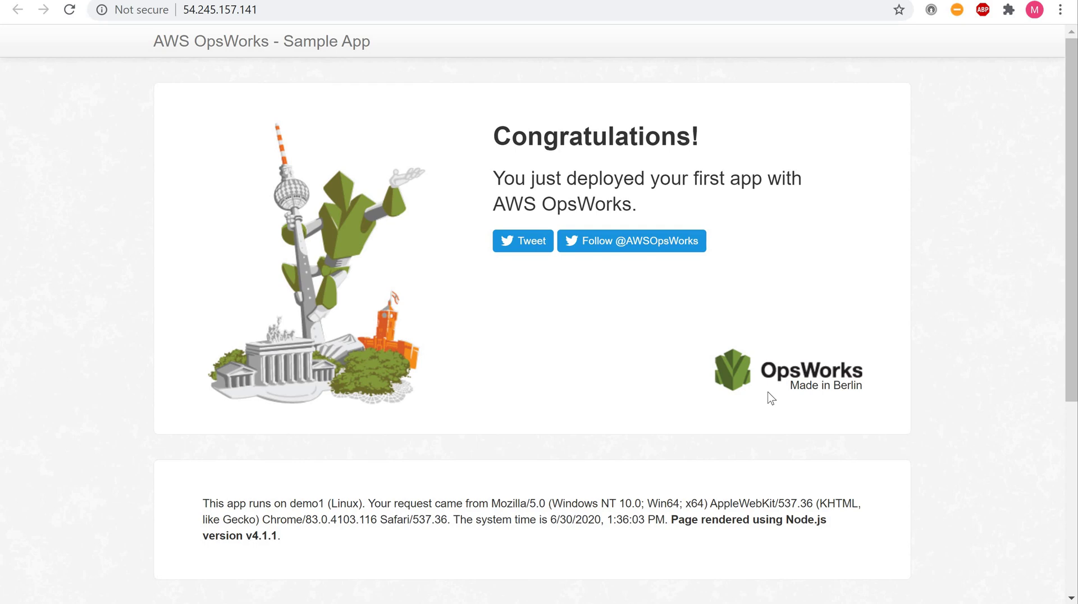
{"action": "scroll", "coordinate": [767, 393], "scroll_direction": "down", "scroll_amount": 5}
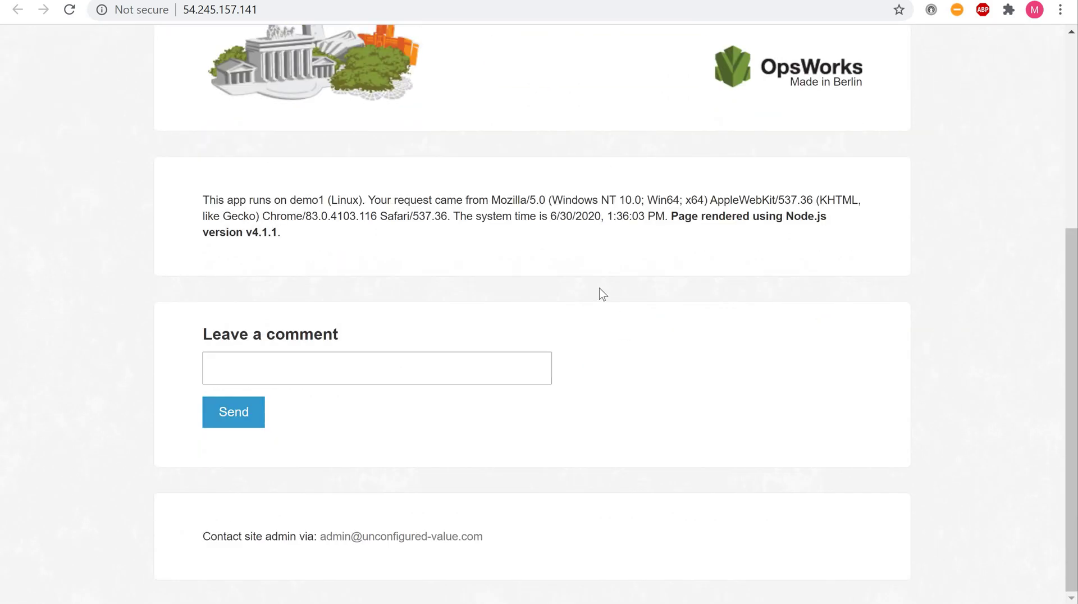
- Post the comment "Hi There! I'm an Opsworks fan!" in the sample app
{"action": "left_click", "coordinate": [400, 370]}
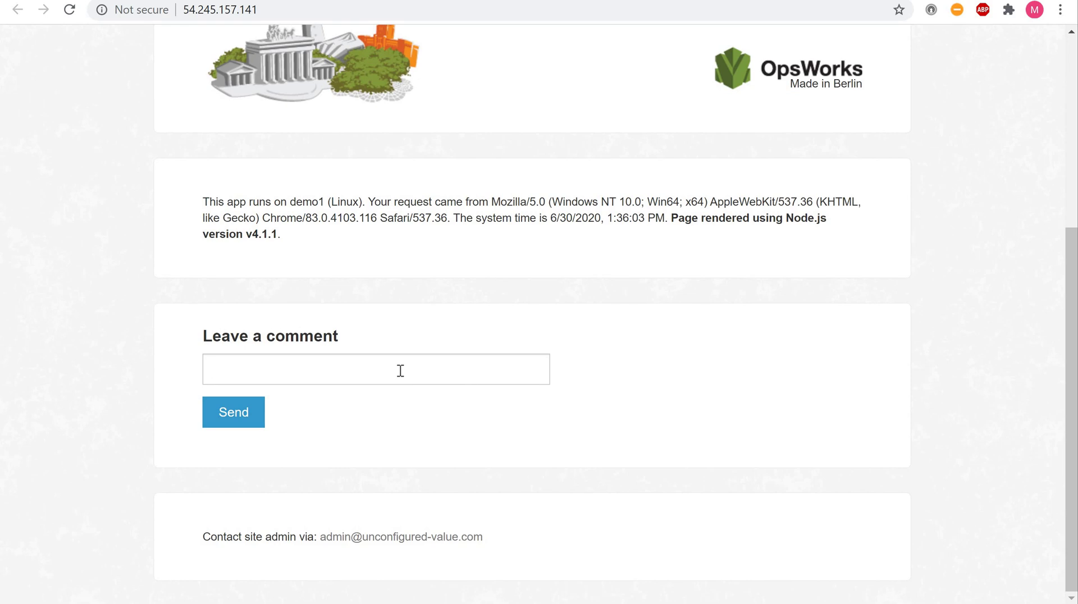
{"action": "type", "text": "Hi There! I'm SQ"}
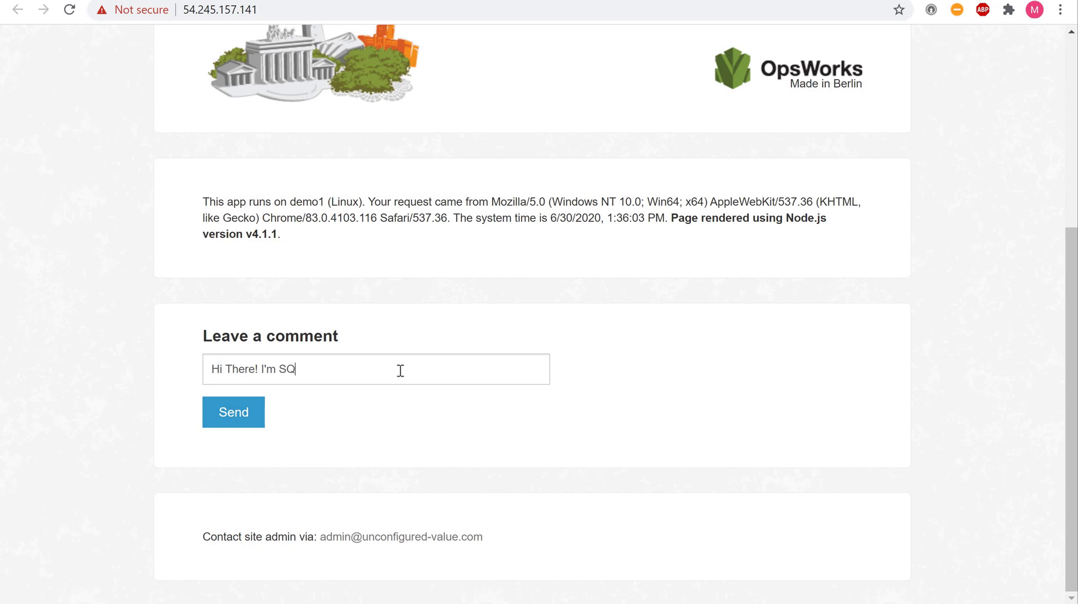
{"action": "type", "text": "S"}
{"action": "key", "text": "BackSpace"}
{"action": "key", "text": "BackSpace"}
{"action": "key", "text": "BackSpace"}
{"action": "type", "text": "Opsworks fan"}
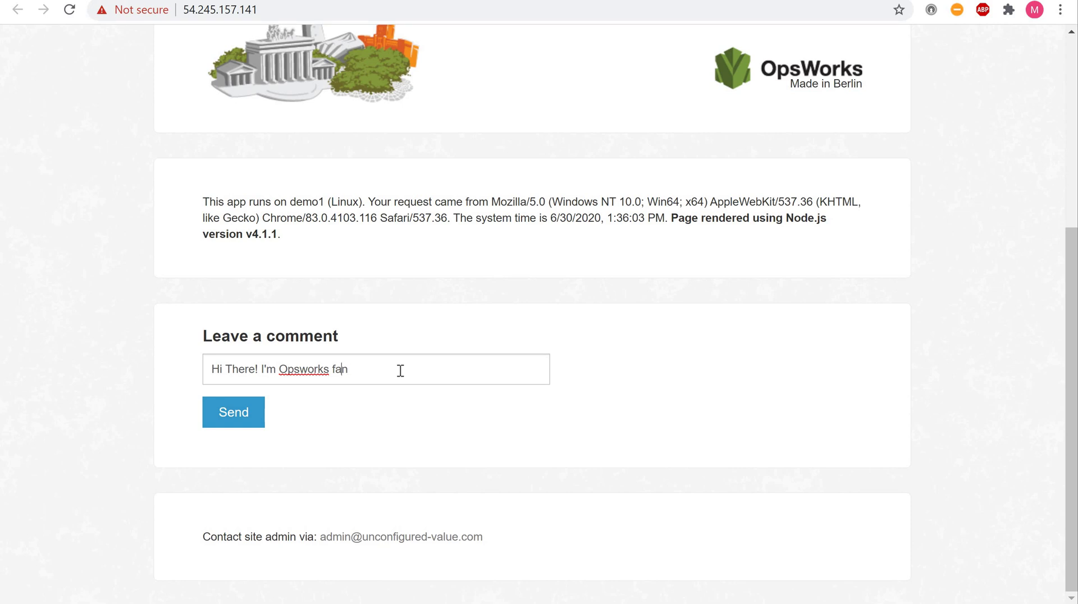
{"action": "key", "text": "Left"}
{"action": "key", "text": "Left"}
{"action": "key", "text": "Left"}
{"action": "key", "text": "Left"}
{"action": "key", "text": "Left"}
{"action": "type", "text": "an "}
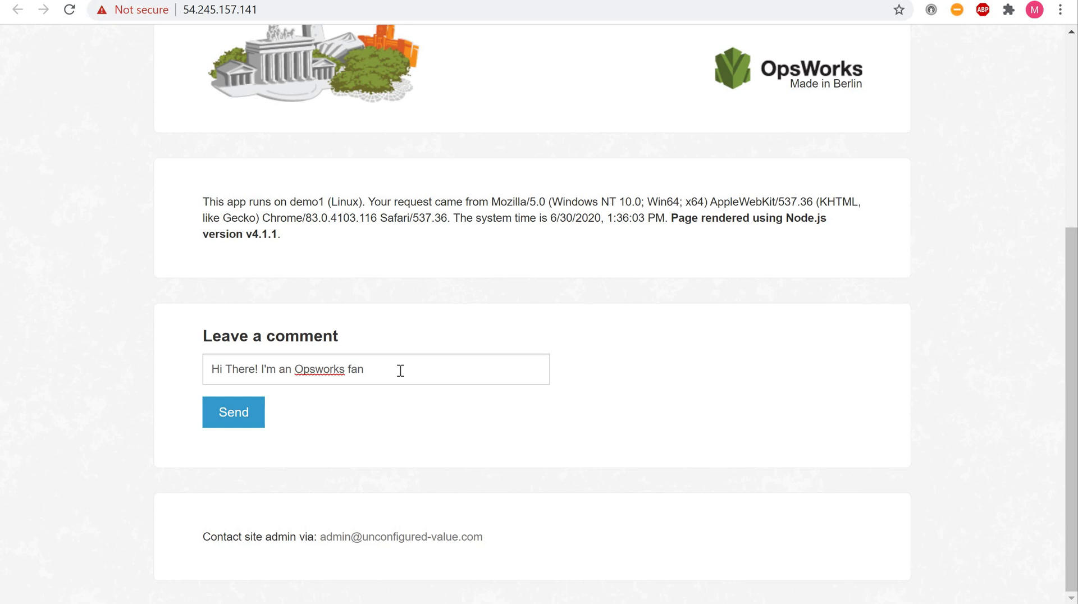
{"action": "type", "text": "!"}
{"action": "left_click", "coordinate": [232, 421]}
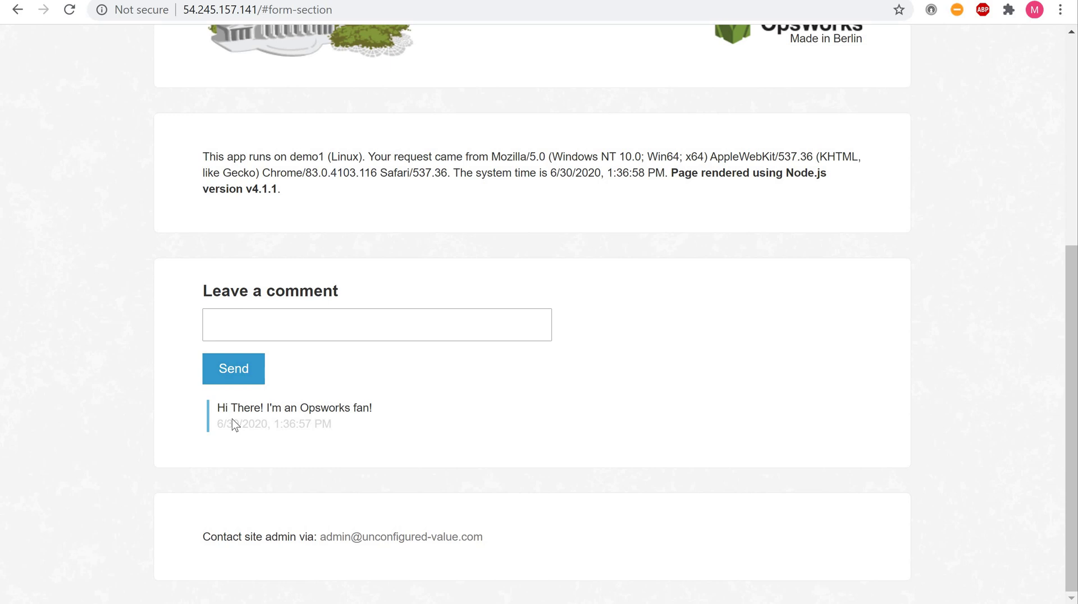
- Post a second comment, "Same Here!", in the sample app
{"action": "left_click", "coordinate": [247, 329]}
{"action": "type", "text": "Same here!"}
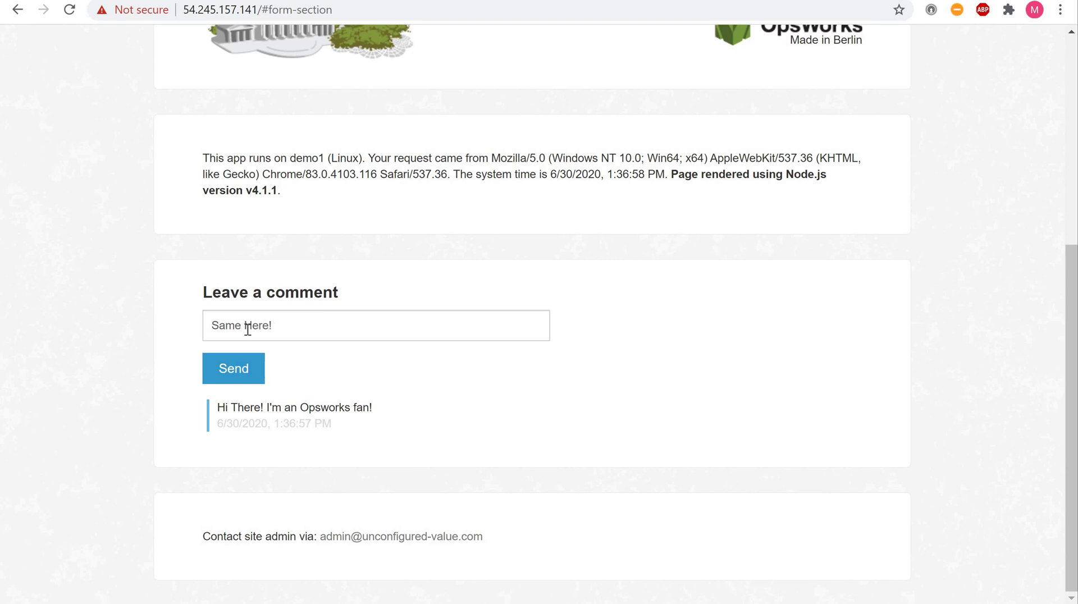
{"action": "left_click", "coordinate": [241, 372]}
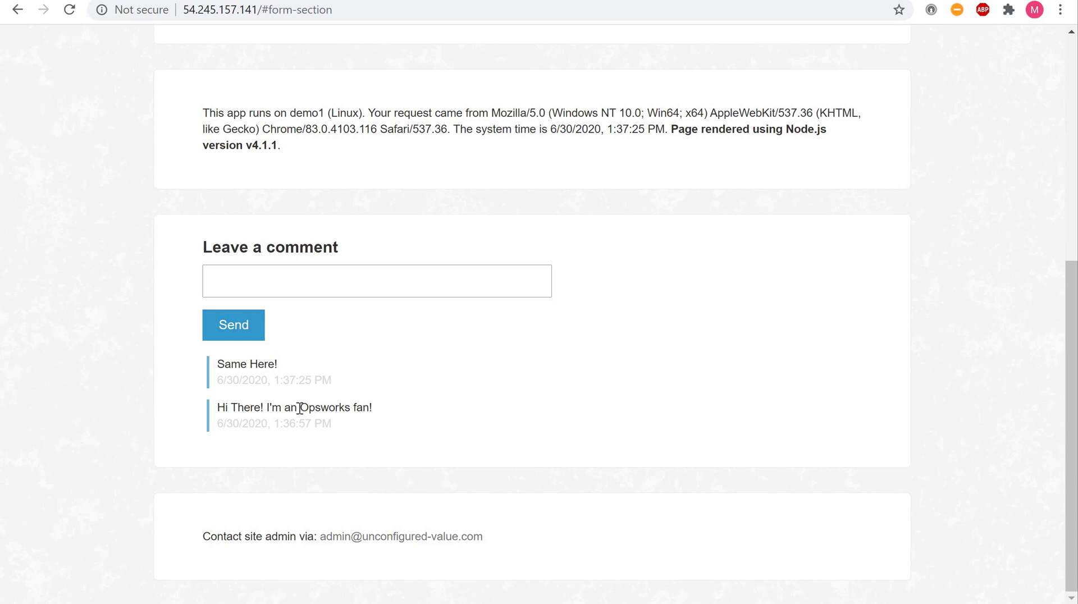
- Look over the whole sample app page, from the congratulations banner and instance details to the posted comments
{"action": "scroll", "coordinate": [299, 408], "scroll_direction": "up", "scroll_amount": 4}
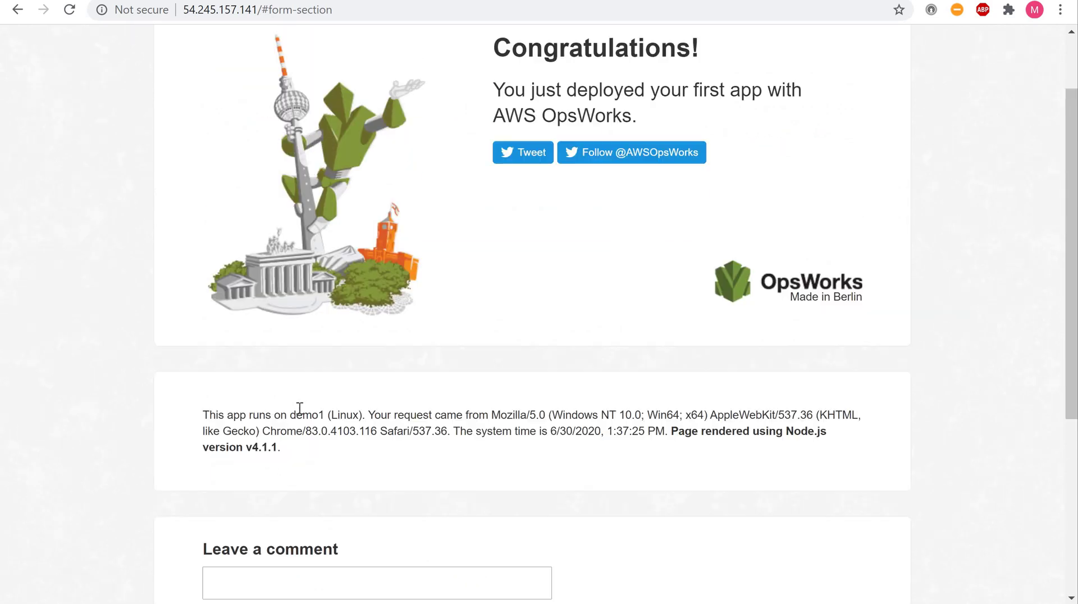
{"action": "scroll", "coordinate": [299, 408], "scroll_direction": "down", "scroll_amount": 1}
{"action": "scroll", "coordinate": [299, 409], "scroll_direction": "up", "scroll_amount": 4}
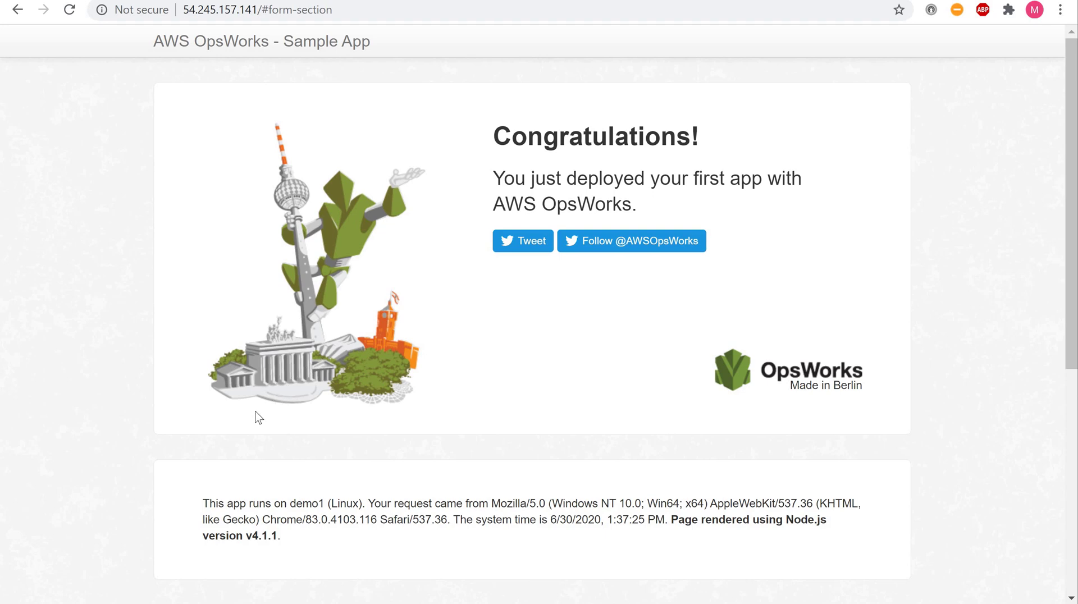
{"action": "scroll", "coordinate": [256, 418], "scroll_direction": "down", "scroll_amount": 4}
{"action": "scroll", "coordinate": [256, 416], "scroll_direction": "up", "scroll_amount": 4}
{"action": "scroll", "coordinate": [256, 416], "scroll_direction": "down", "scroll_amount": 3}
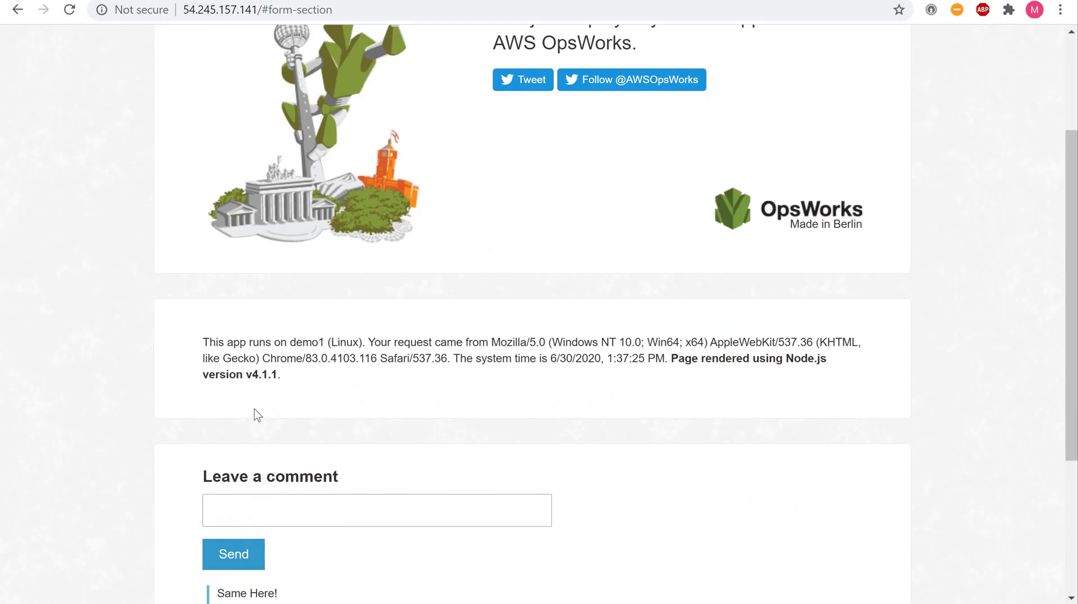
{"action": "scroll", "coordinate": [247, 370], "scroll_direction": "down", "scroll_amount": 3}
{"action": "scroll", "coordinate": [393, 354], "scroll_direction": "up", "scroll_amount": 1}
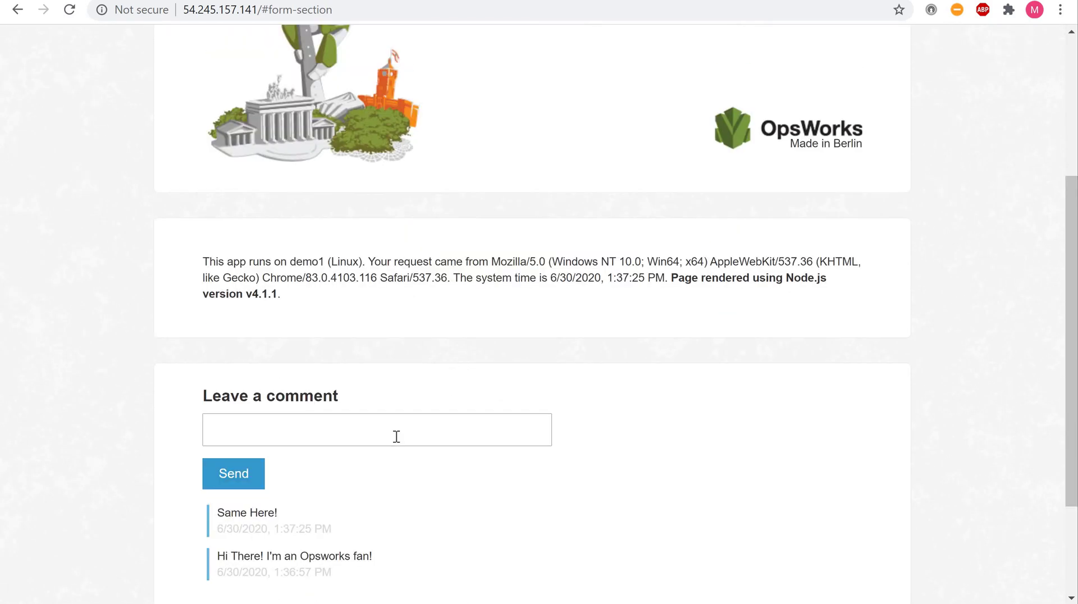
{"action": "scroll", "coordinate": [541, 397], "scroll_direction": "down", "scroll_amount": 2}
{"action": "scroll", "coordinate": [542, 397], "scroll_direction": "up", "scroll_amount": 5}
{"action": "scroll", "coordinate": [544, 397], "scroll_direction": "up", "scroll_amount": 2}
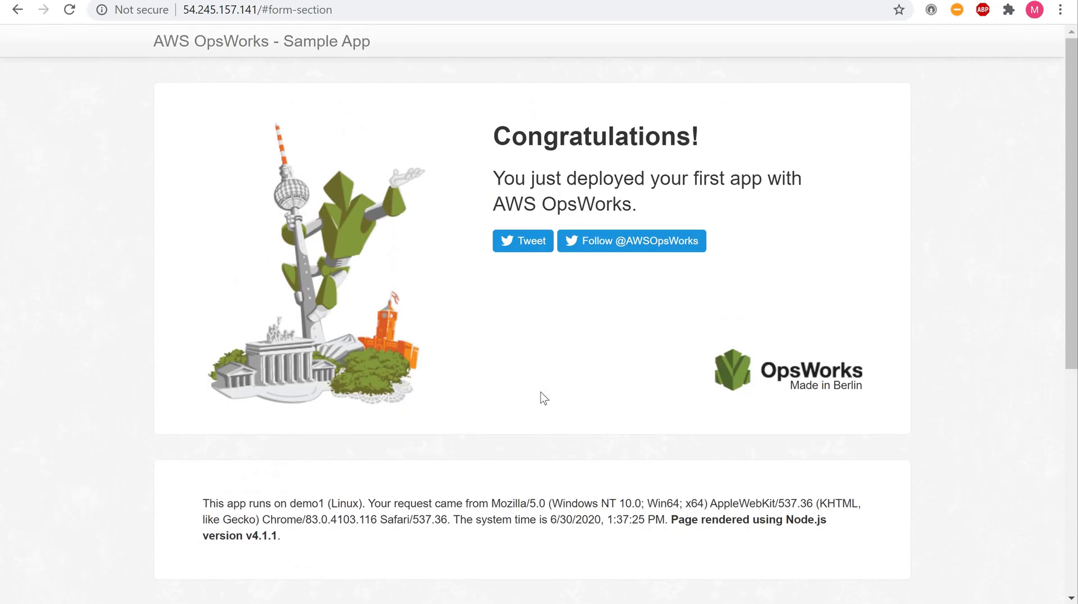
{"action": "scroll", "coordinate": [543, 398], "scroll_direction": "down", "scroll_amount": 3}
{"action": "scroll", "coordinate": [544, 398], "scroll_direction": "up", "scroll_amount": 3}
{"action": "scroll", "coordinate": [543, 398], "scroll_direction": "down", "scroll_amount": 4}
{"action": "scroll", "coordinate": [544, 398], "scroll_direction": "up", "scroll_amount": 4}
{"action": "scroll", "coordinate": [543, 398], "scroll_direction": "down", "scroll_amount": 1}
{"action": "scroll", "coordinate": [543, 397], "scroll_direction": "up", "scroll_amount": 1}
- Return to the OpsWorks console and delete MyLinuxDemoApp from the stack's apps, confirming the deletion
{"action": "left_click", "coordinate": [247, 1]}
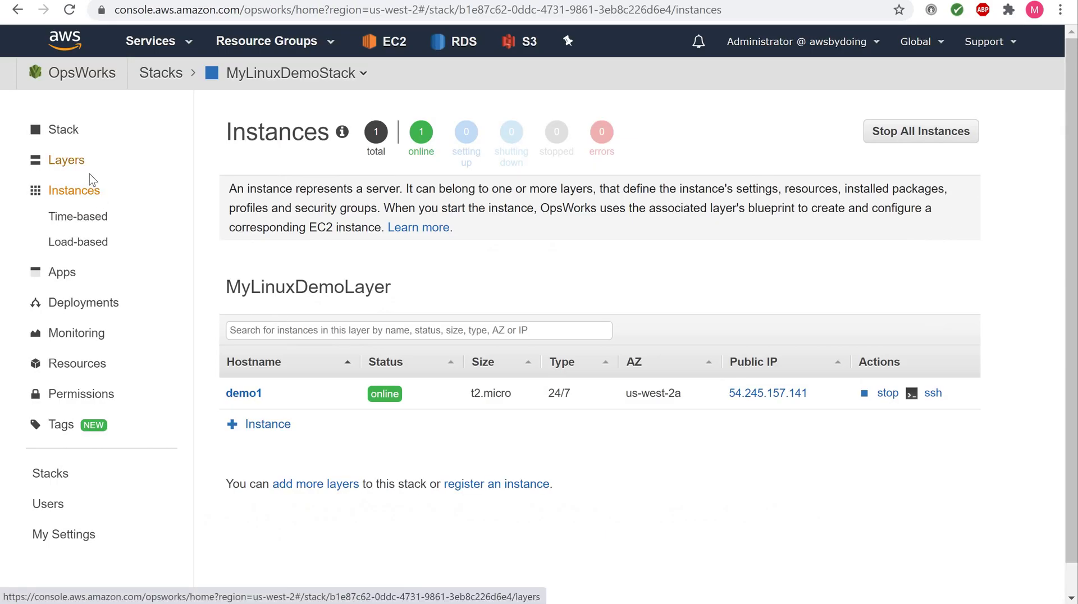
{"action": "left_click", "coordinate": [62, 274]}
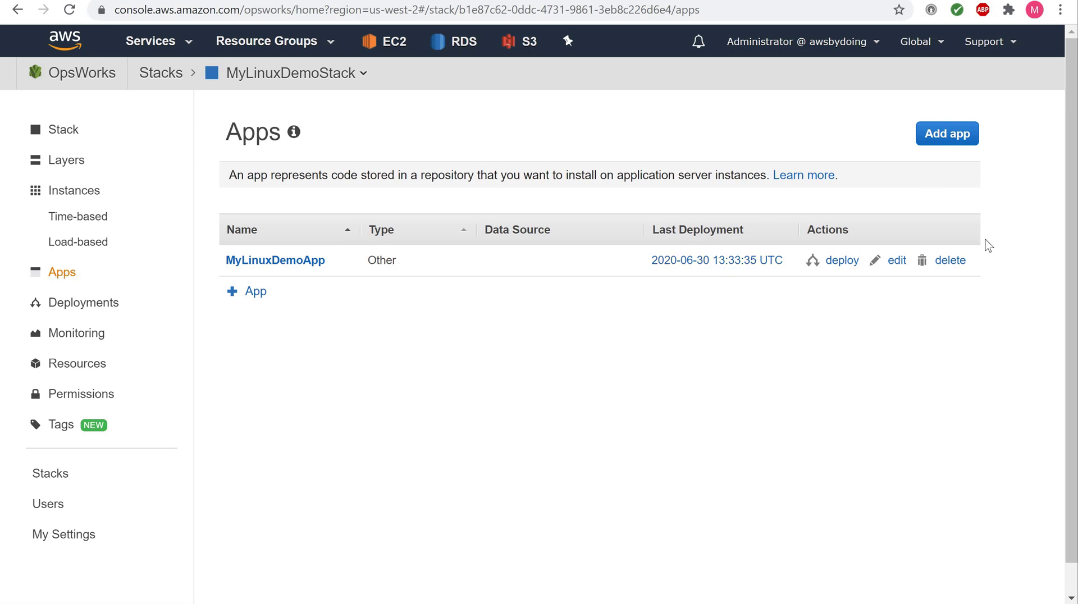
{"action": "left_click", "coordinate": [948, 263]}
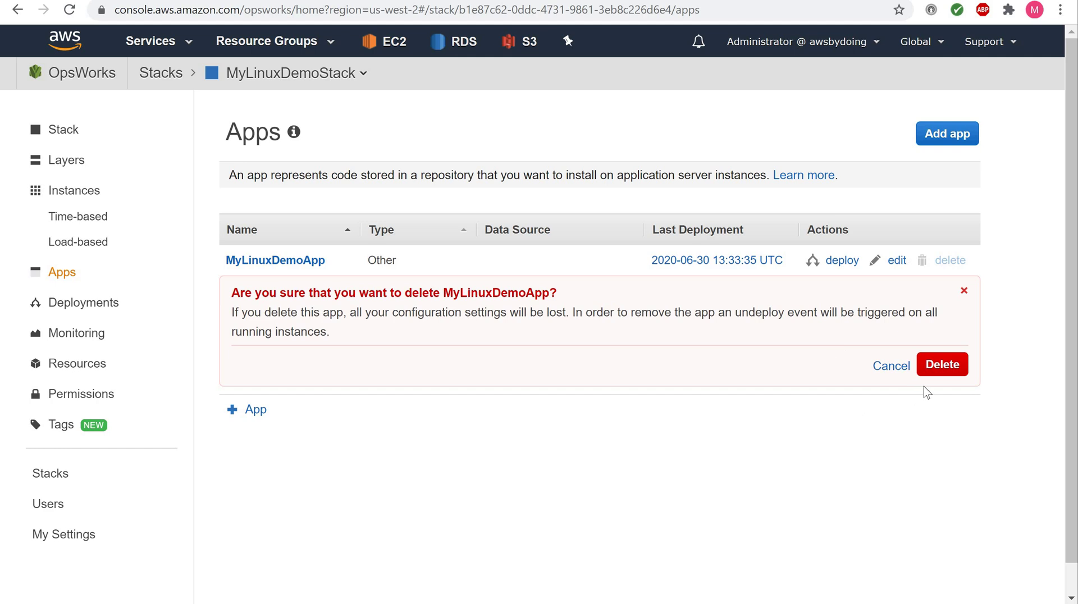
{"action": "left_click", "coordinate": [948, 375]}
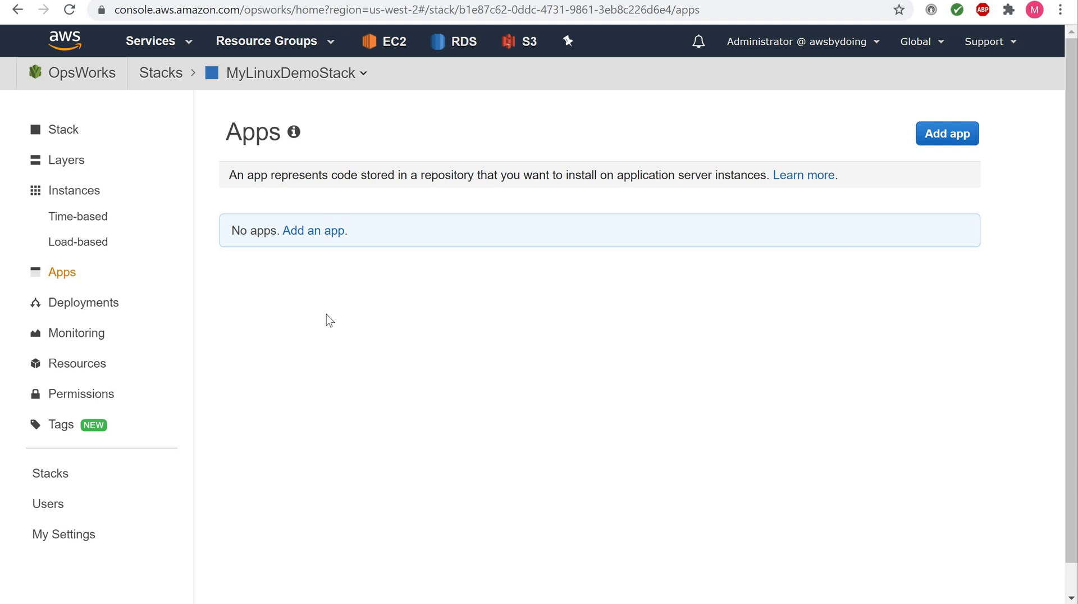
- Stop the demo1 instance in MyLinuxDemoLayer and delete it once it has stopped
{"action": "left_click", "coordinate": [69, 194]}
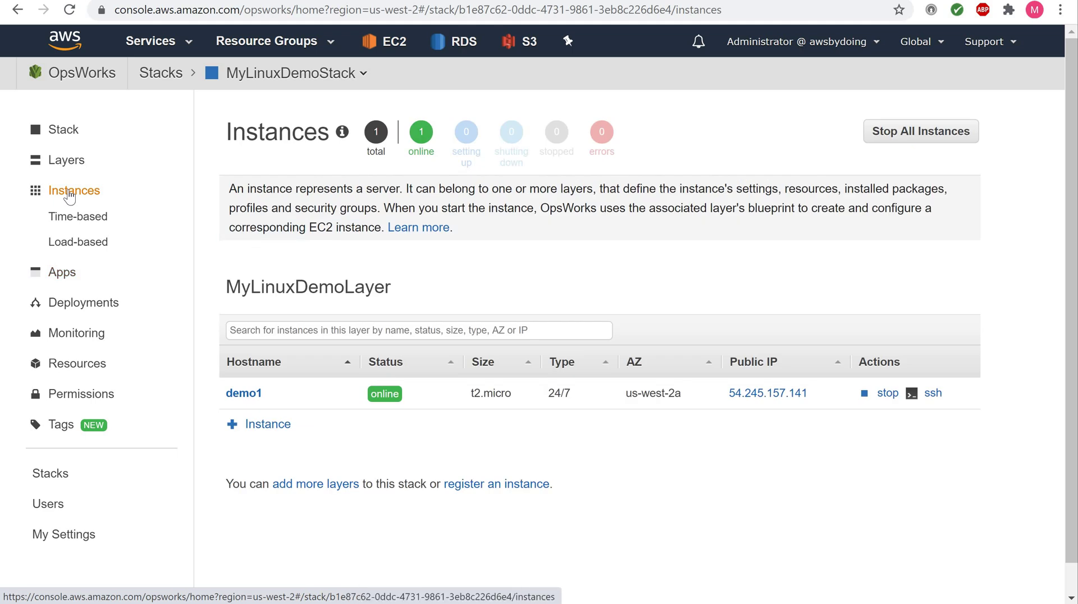
{"action": "left_click", "coordinate": [104, 217]}
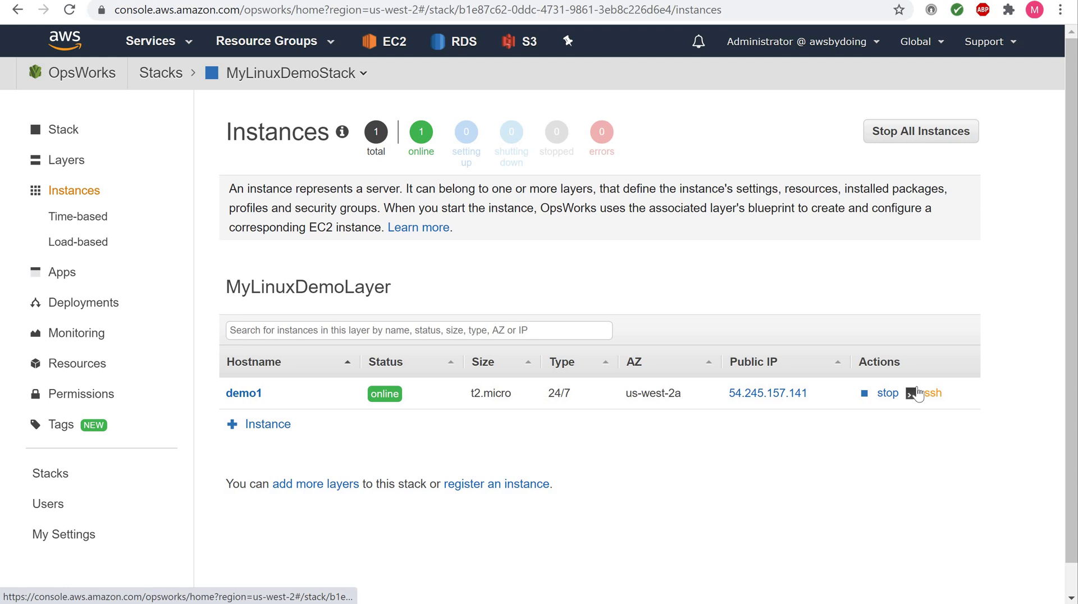
{"action": "left_click", "coordinate": [887, 393]}
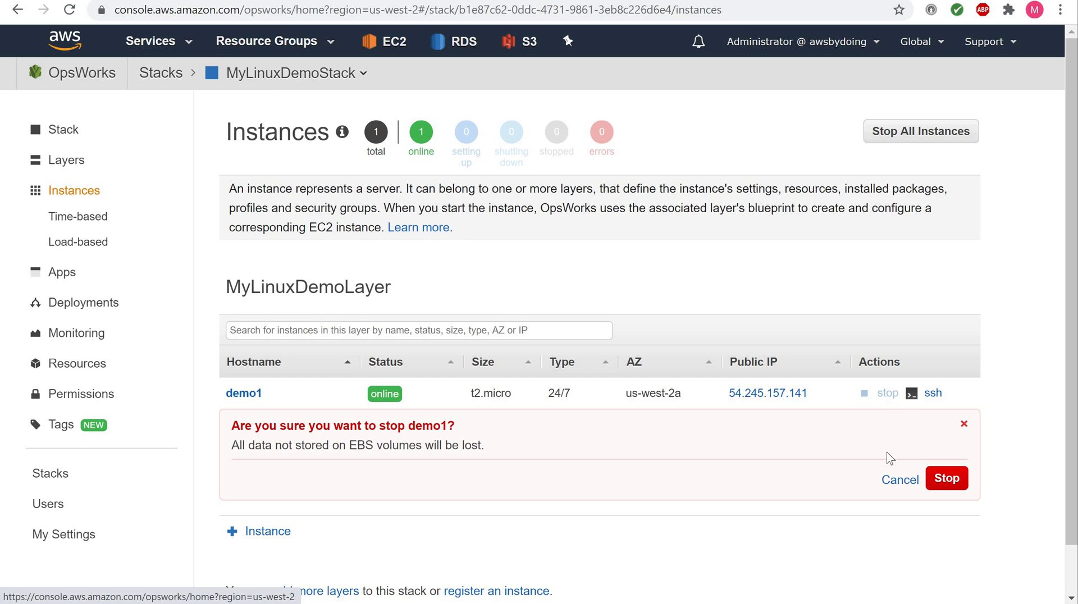
{"action": "left_click", "coordinate": [945, 478]}
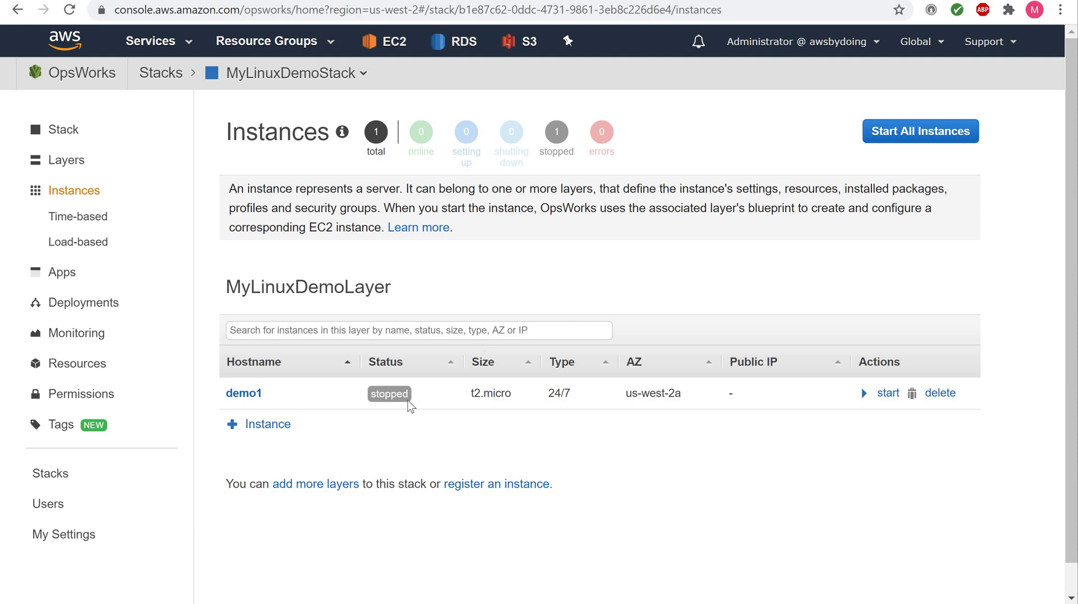
{"action": "left_click", "coordinate": [943, 395]}
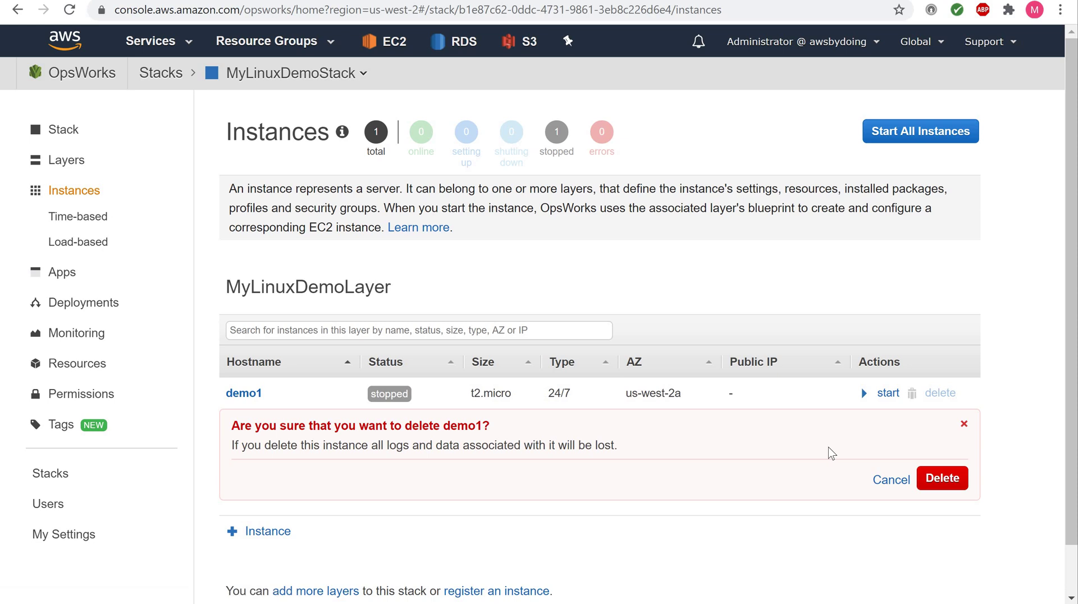
{"action": "left_click", "coordinate": [943, 480]}
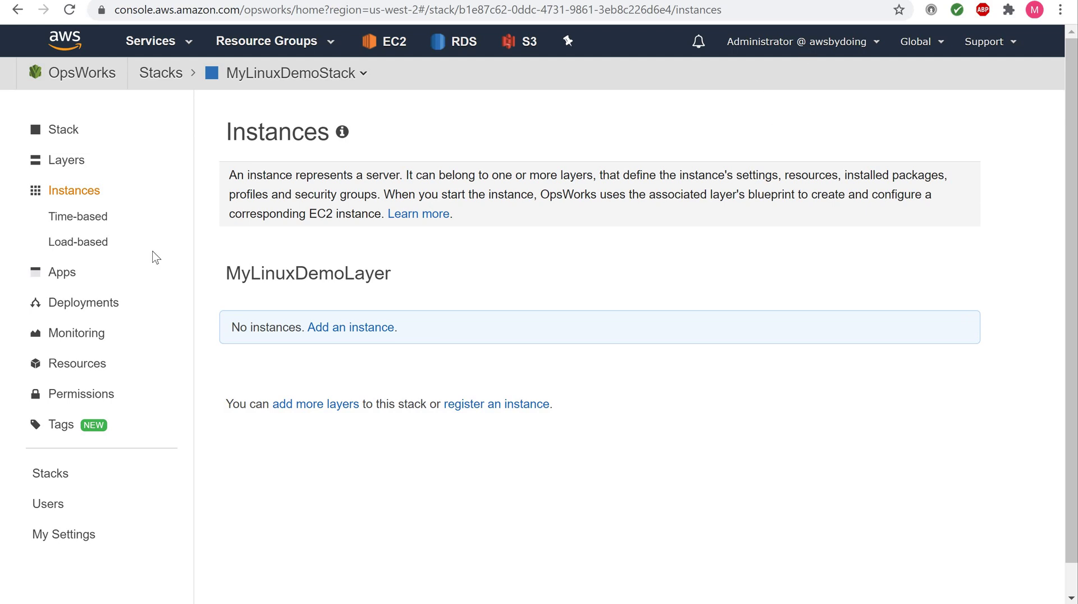
- Delete the MyLinuxDemoStack stack and confirm the deletion
{"action": "left_click", "coordinate": [68, 134]}
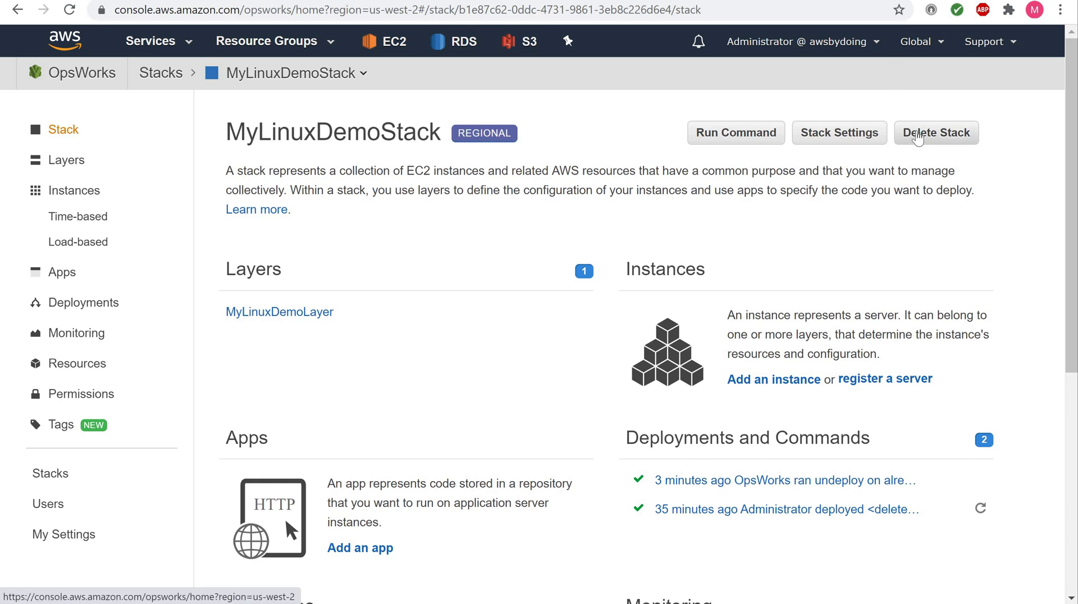
{"action": "left_click", "coordinate": [917, 137]}
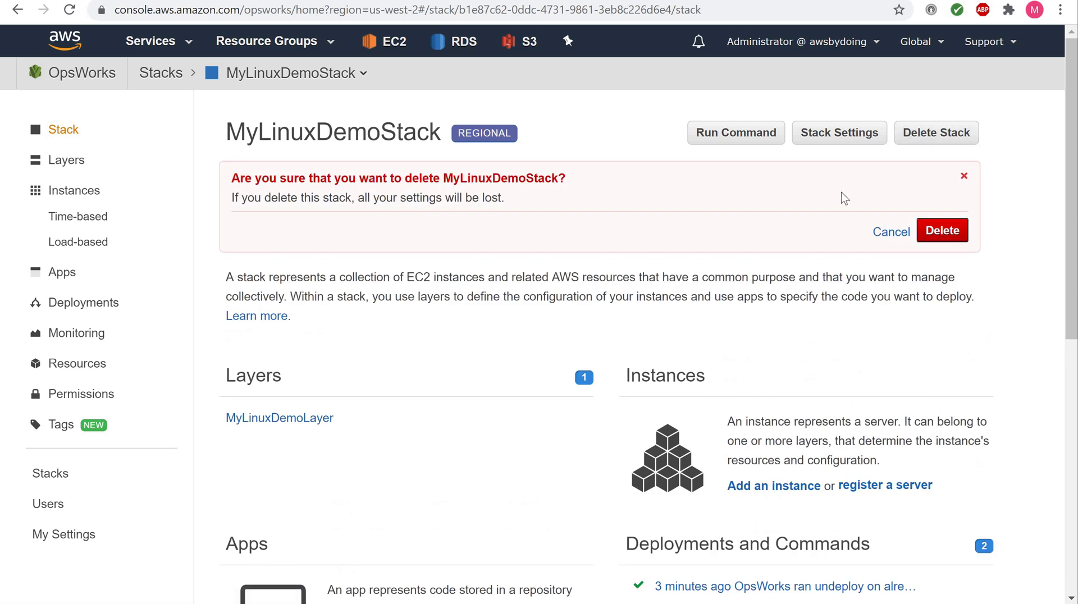
{"action": "left_click", "coordinate": [936, 232]}
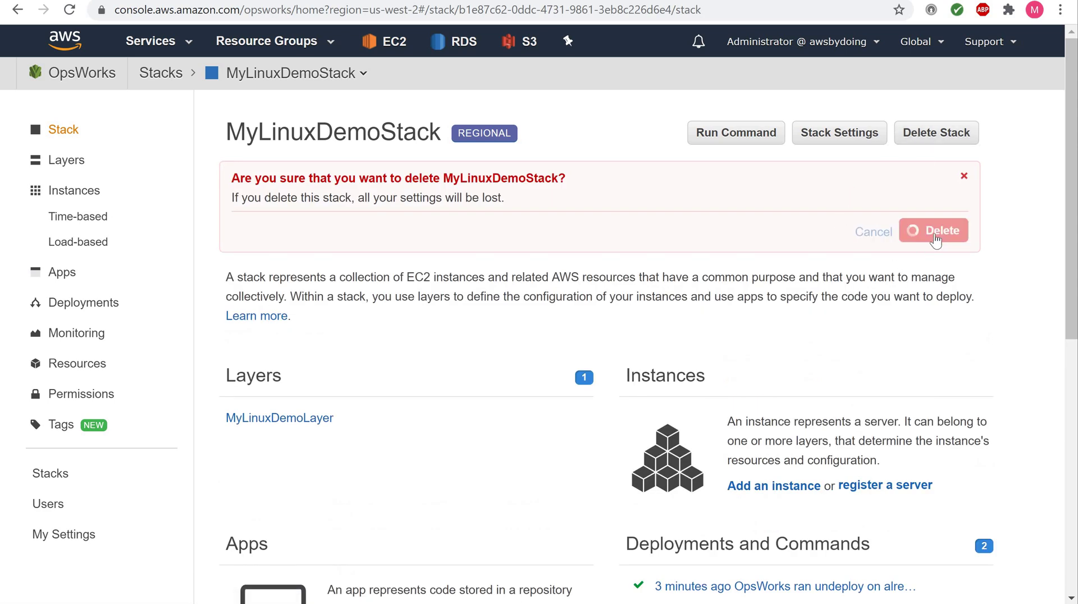